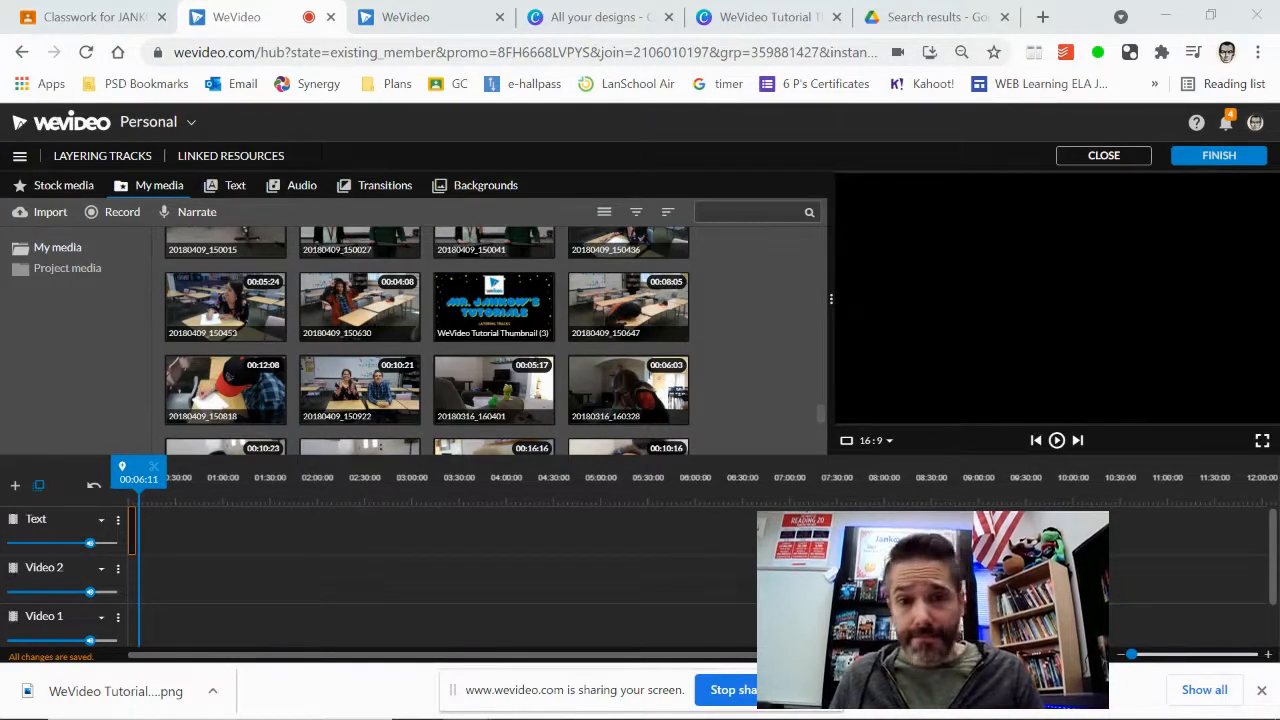
- Open the My Video edit in the 8 English Film Project and dismiss the screen-sharing notice and downloads bar
left_click(403, 14)
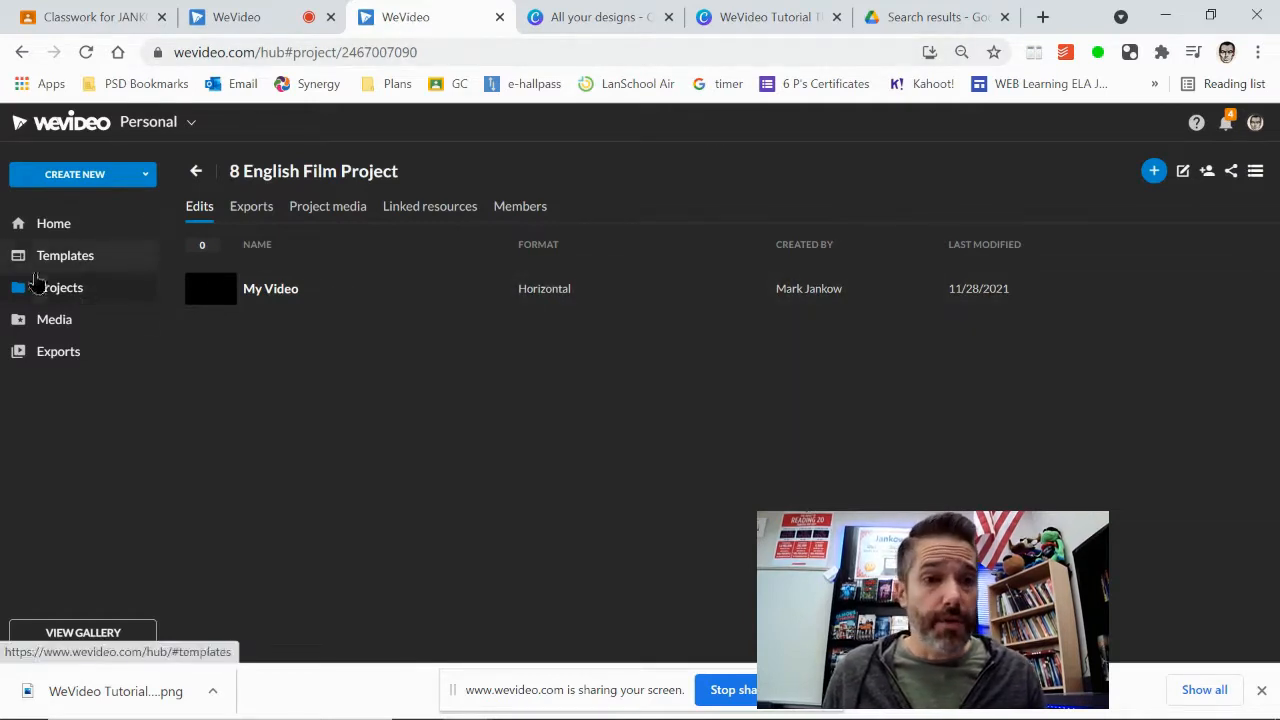
left_click(55, 296)
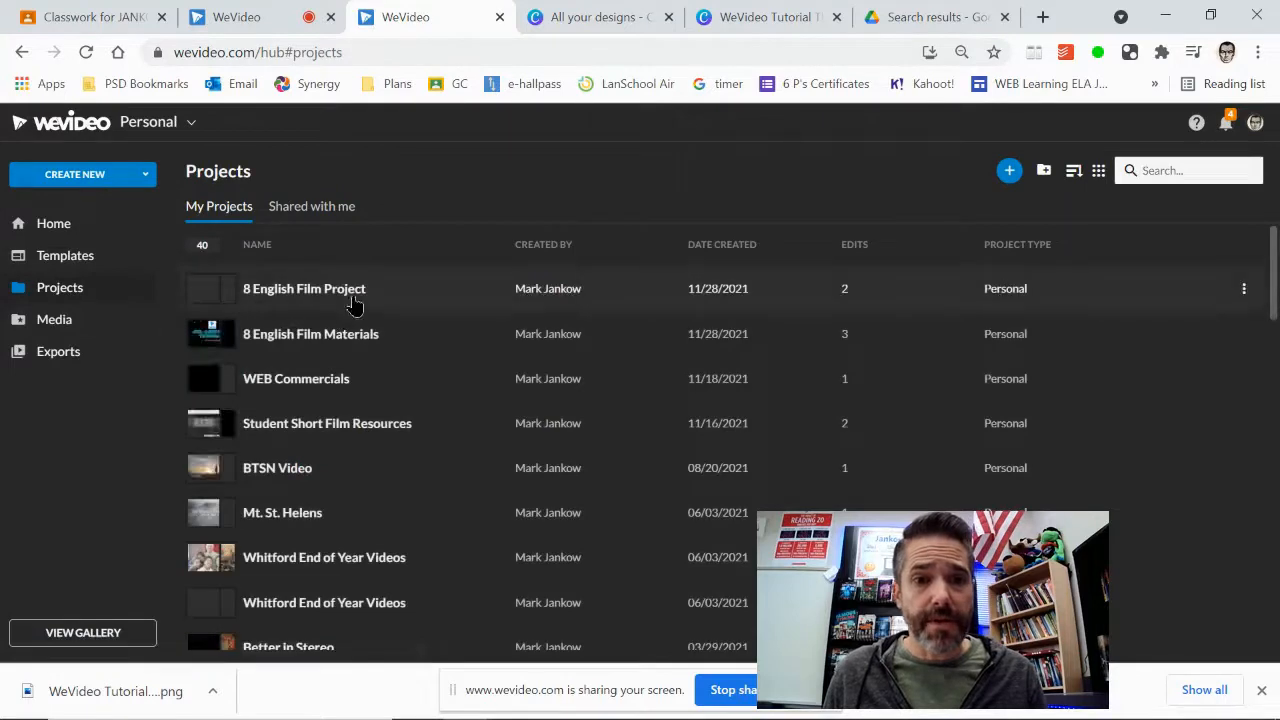
left_click(352, 292)
left_click(288, 298)
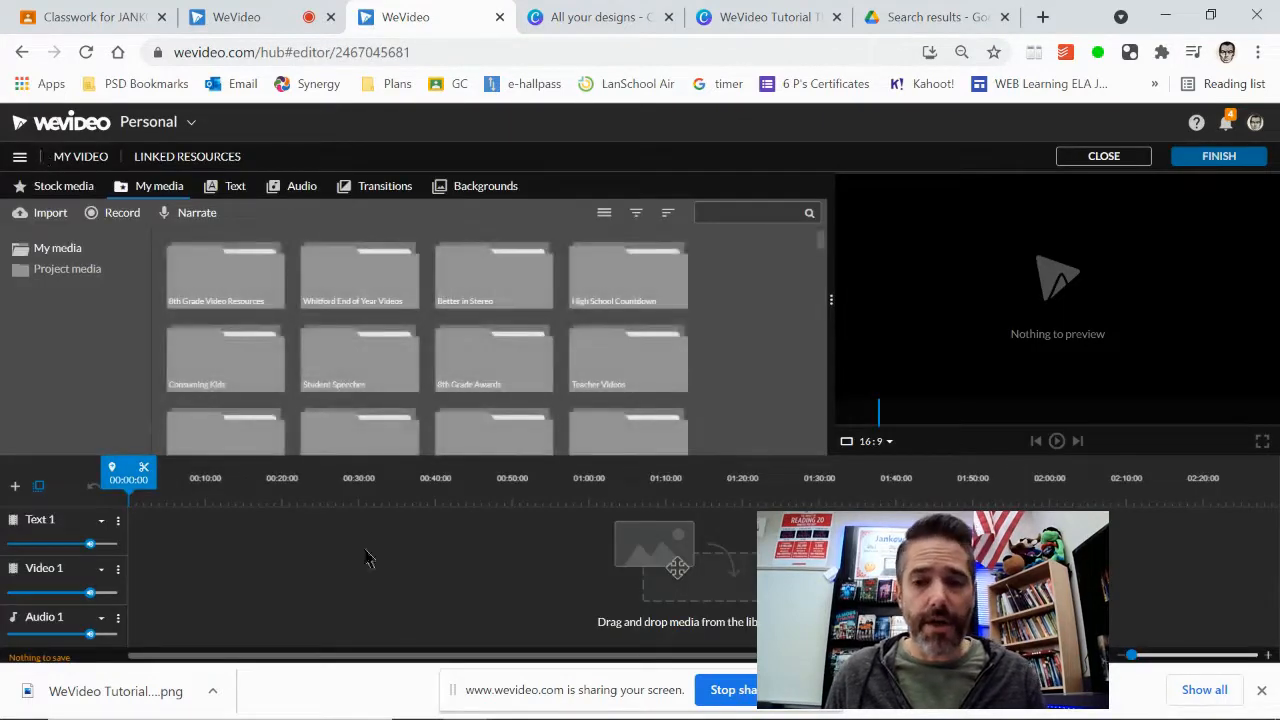
left_click(822, 690)
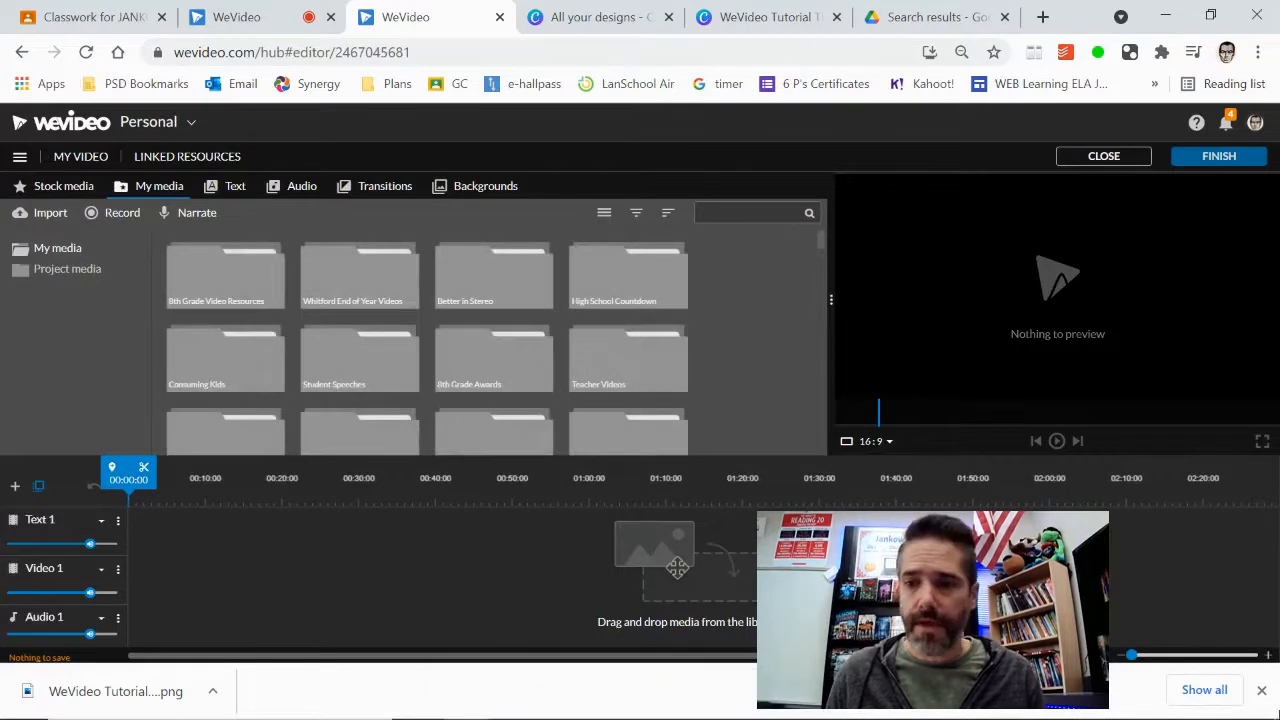
left_click(1261, 693)
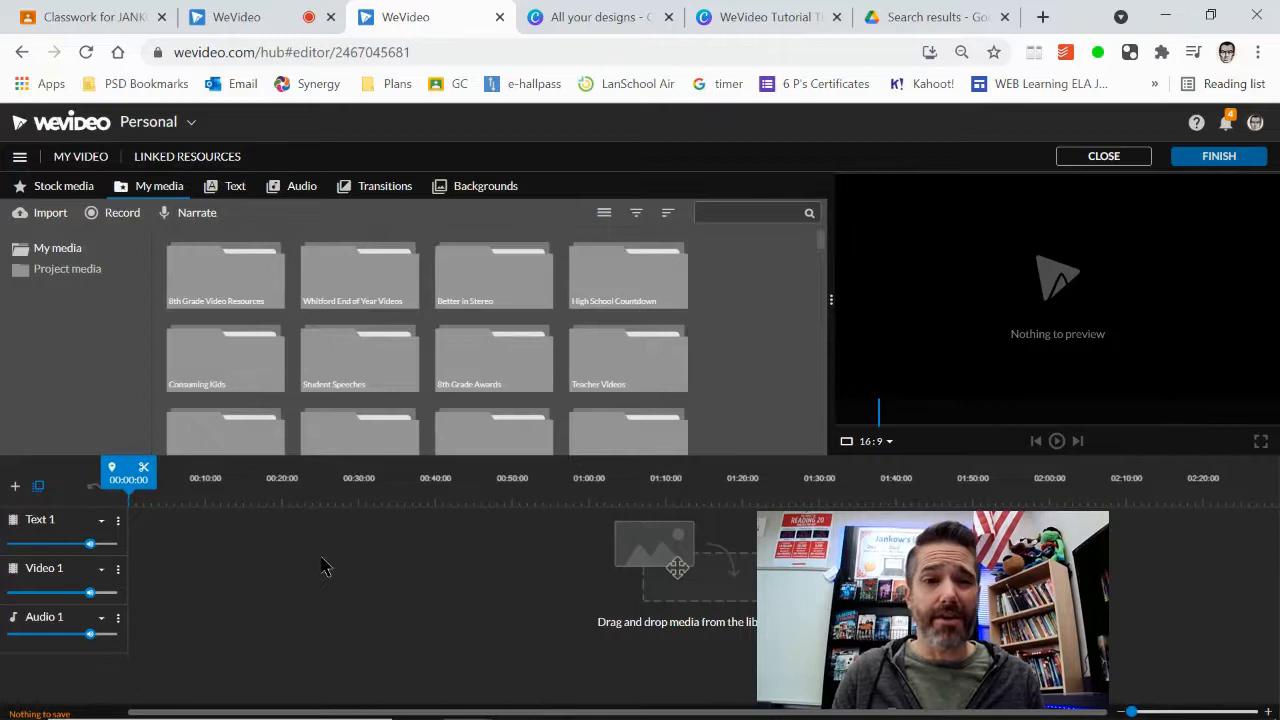
- Switch the edit to Storyboard mode and back to Timeline mode, agreeing to remove the theme
left_click(19, 157)
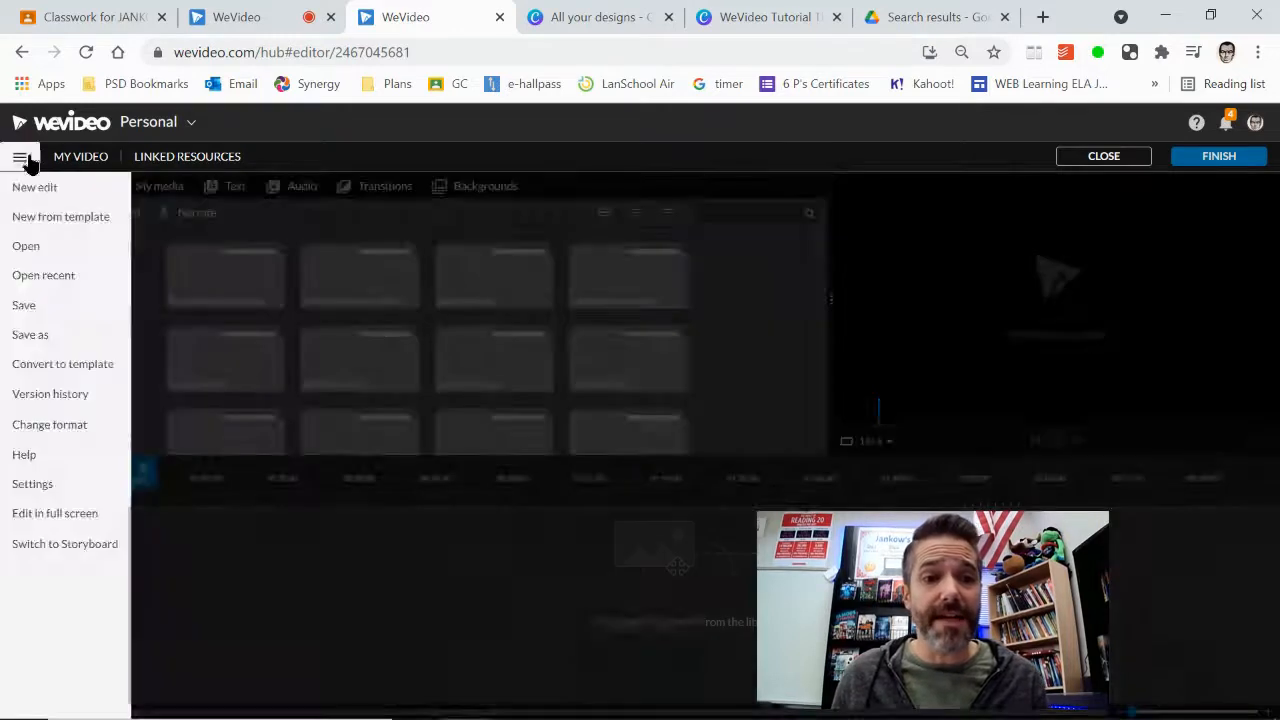
left_click(59, 548)
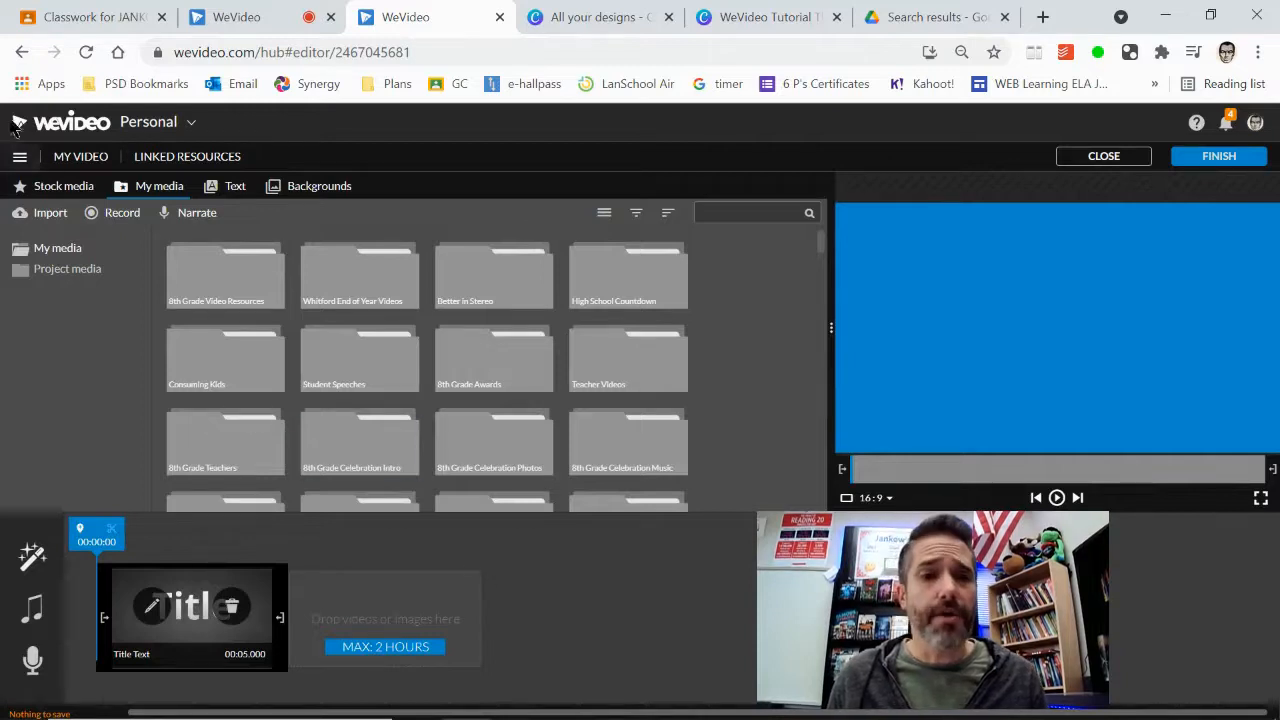
left_click(19, 157)
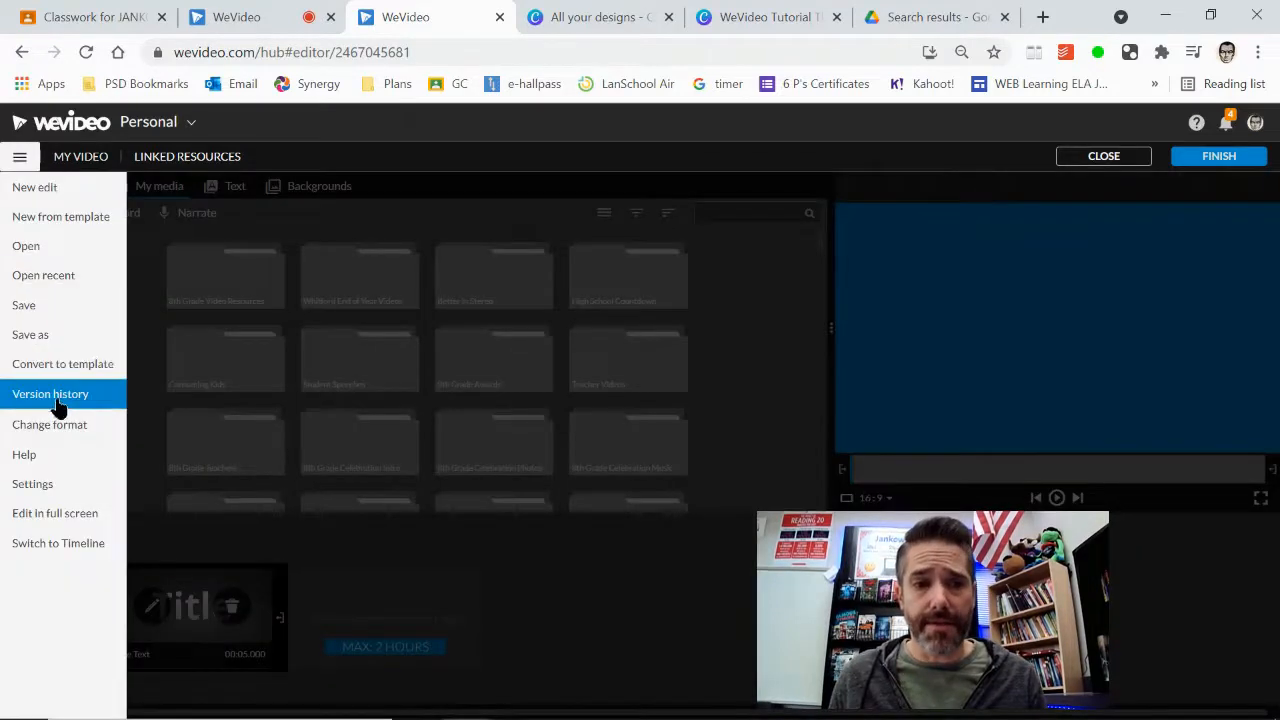
left_click(60, 546)
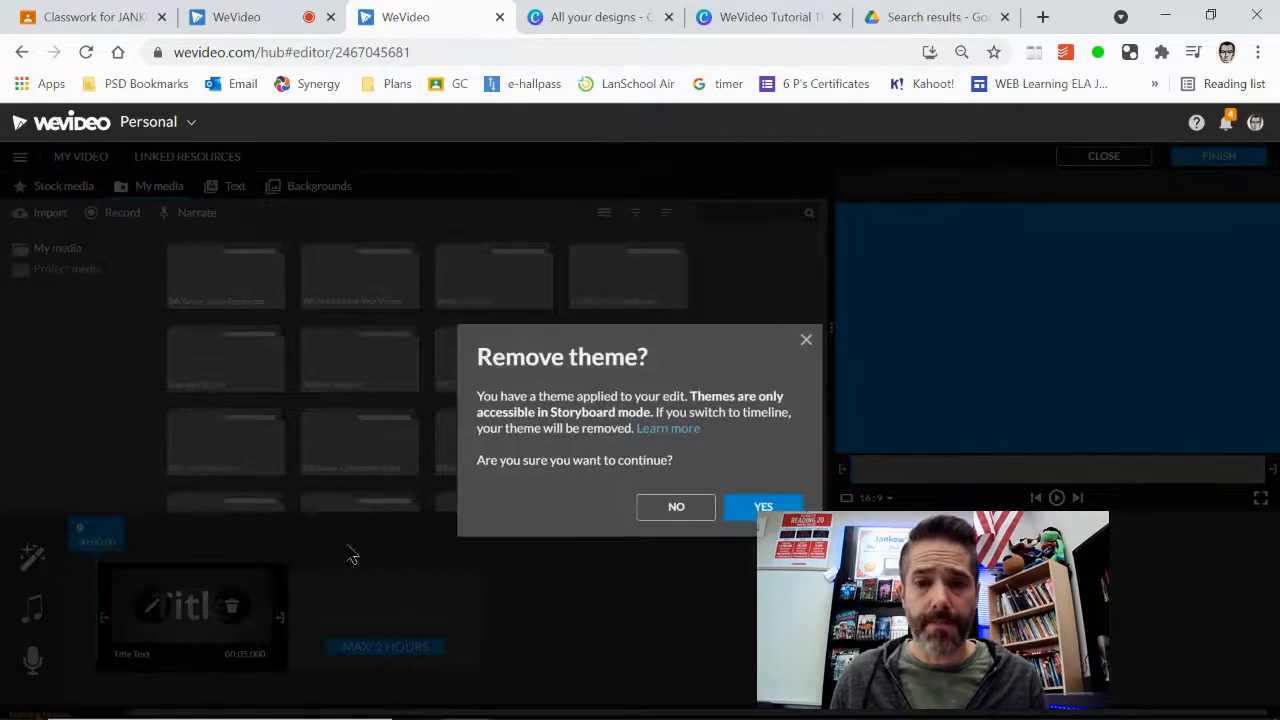
left_click(757, 510)
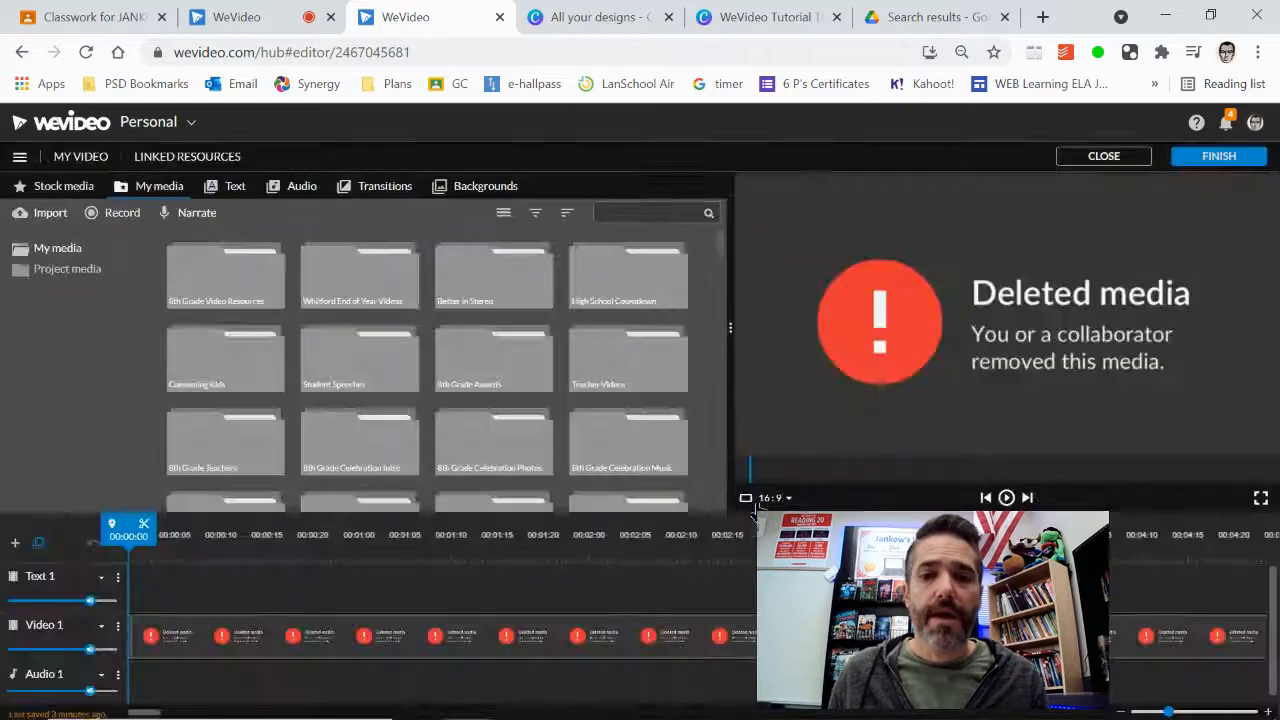
- Delete the leftover "Deleted media" clip from the Video 1 track
left_click(585, 642)
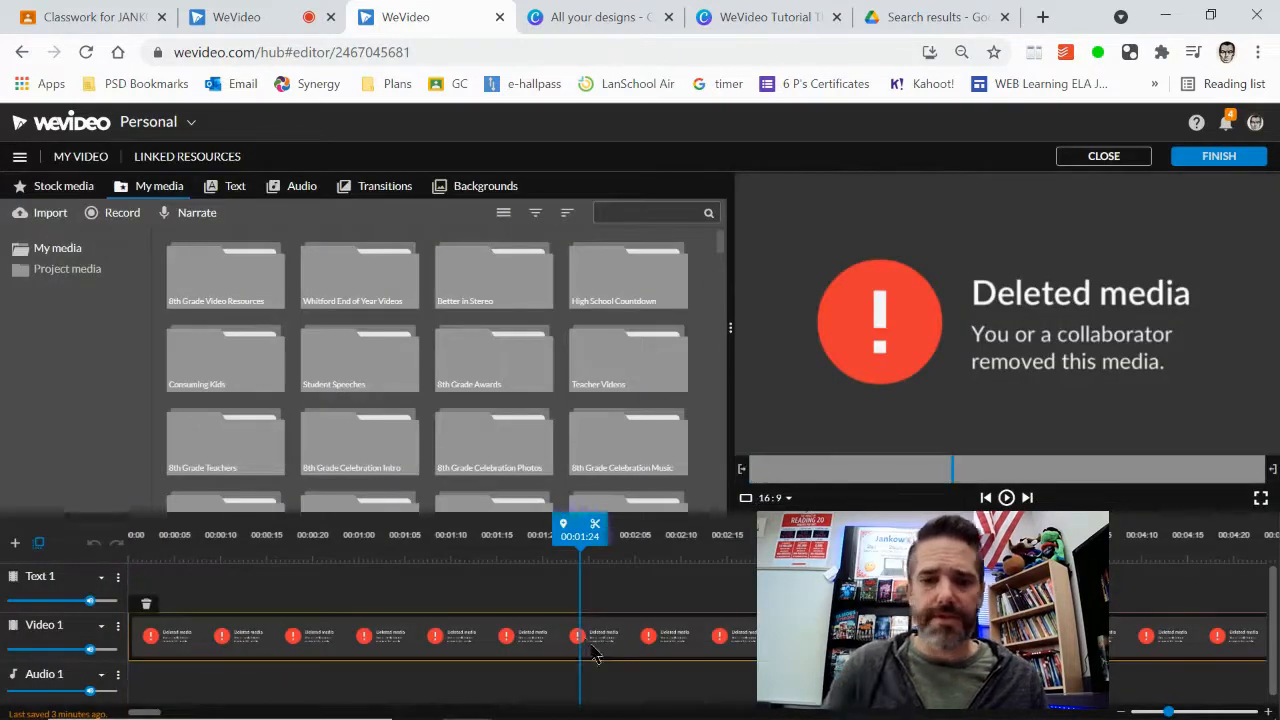
key("Delete")
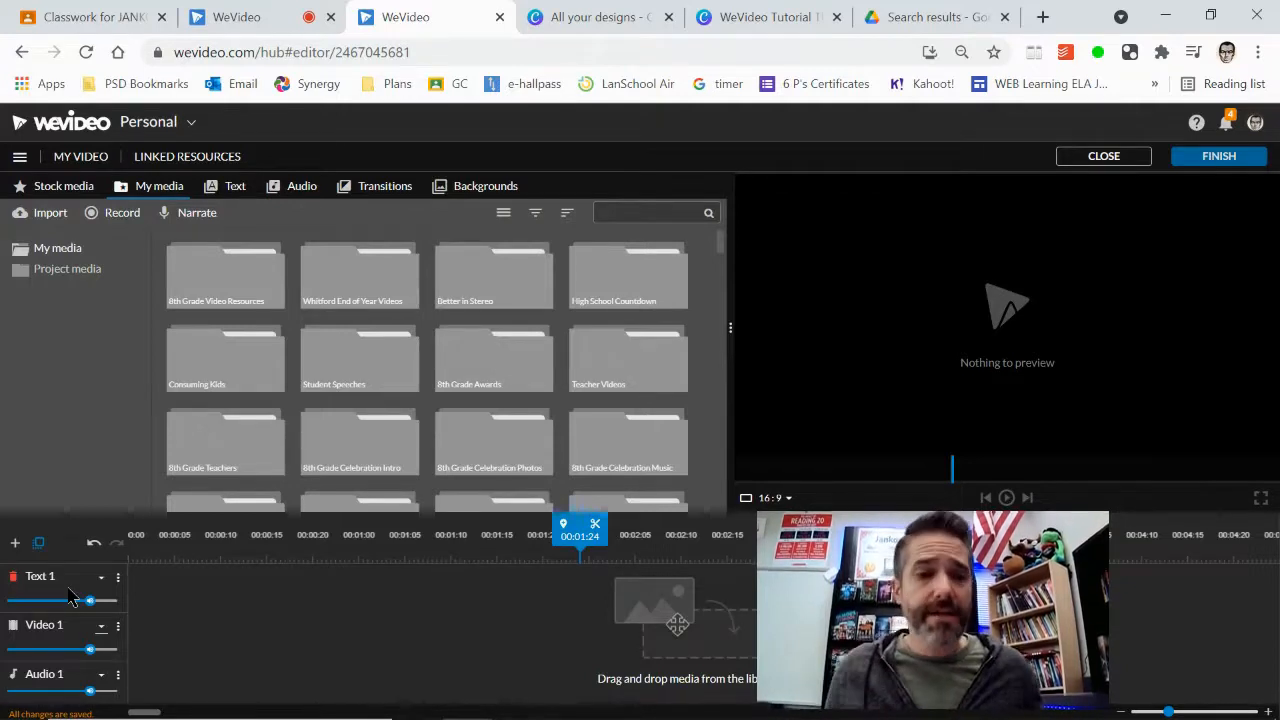
- Search the stock media library for "raindrops window"
left_click(63, 187)
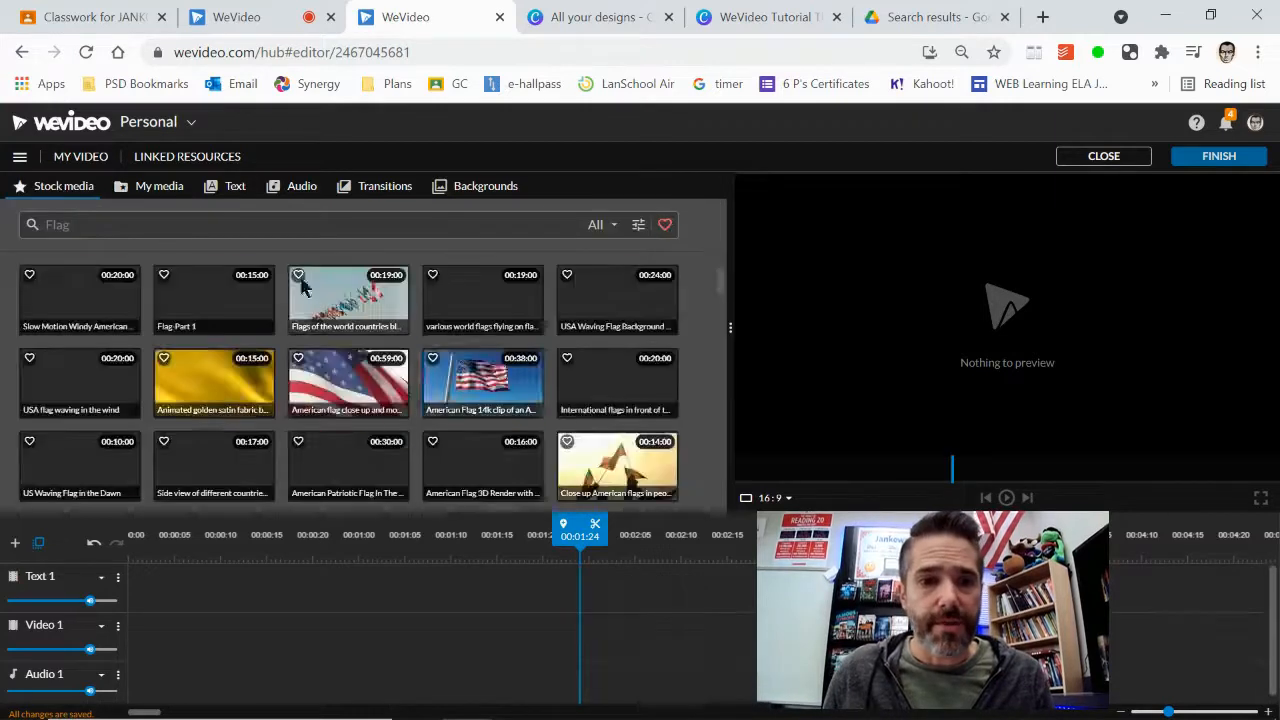
scroll(622, 387, "down", 2)
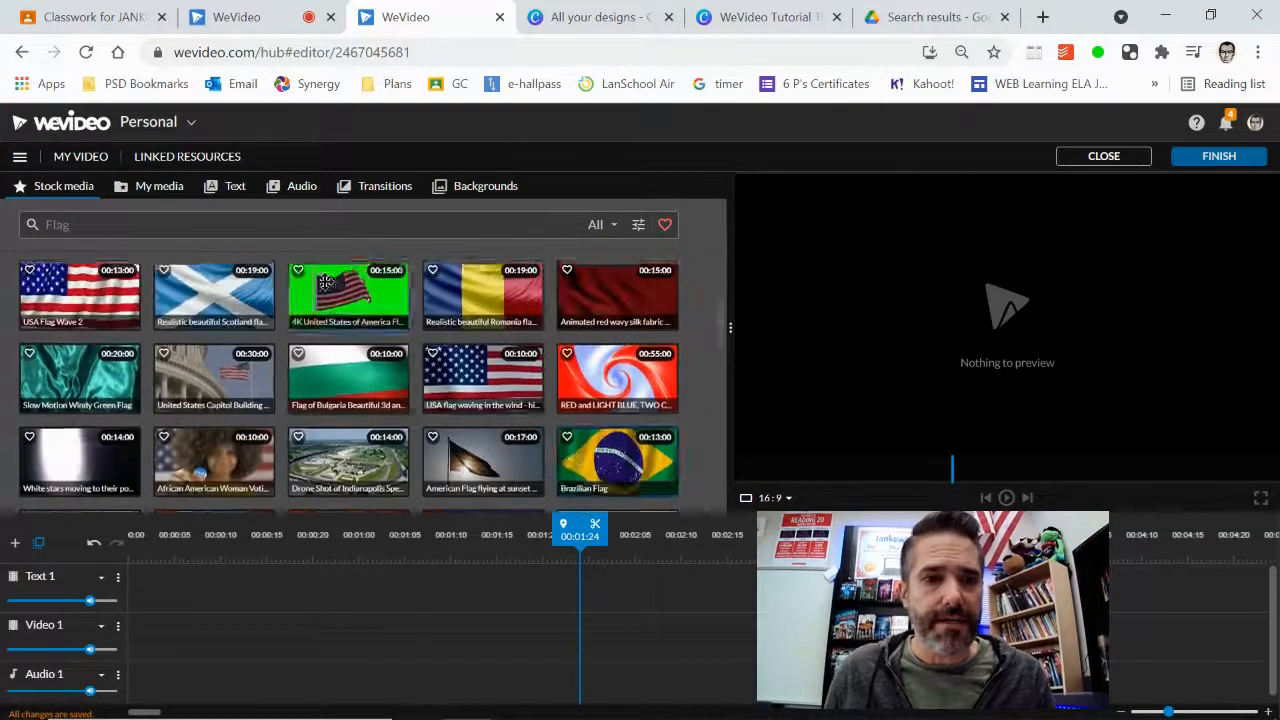
left_click(213, 222)
type("ra")
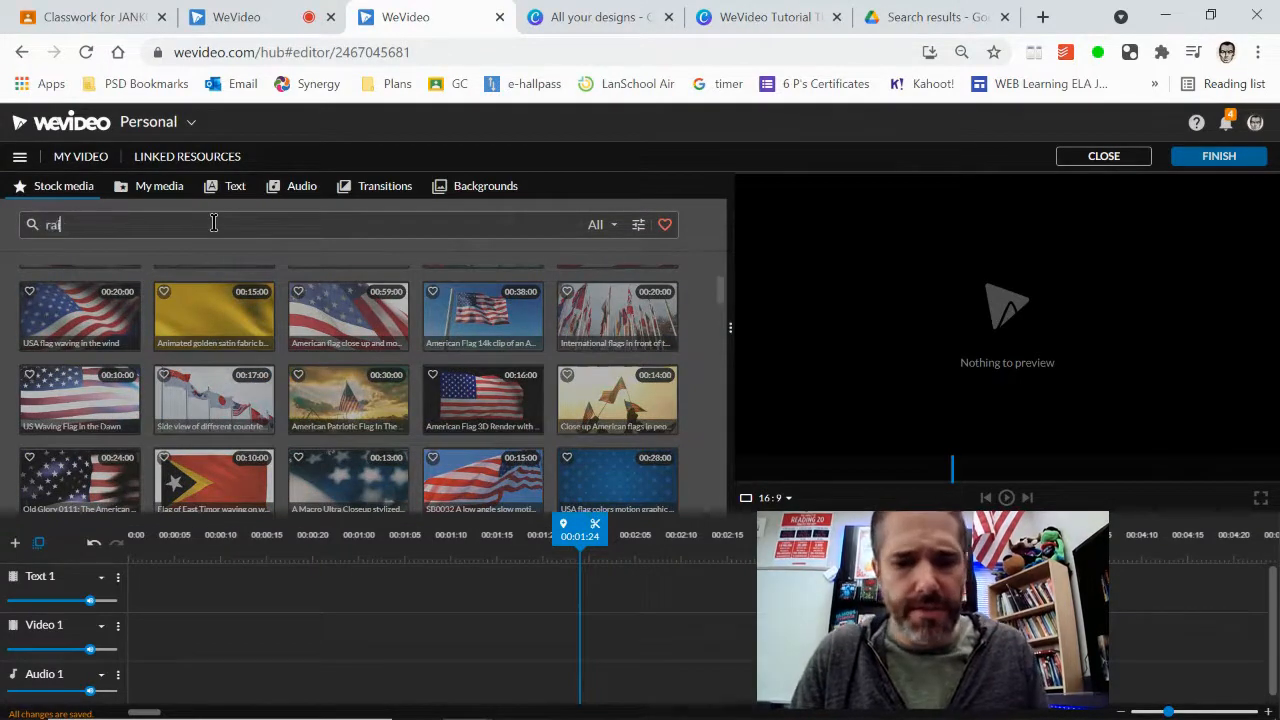
type("indrops window")
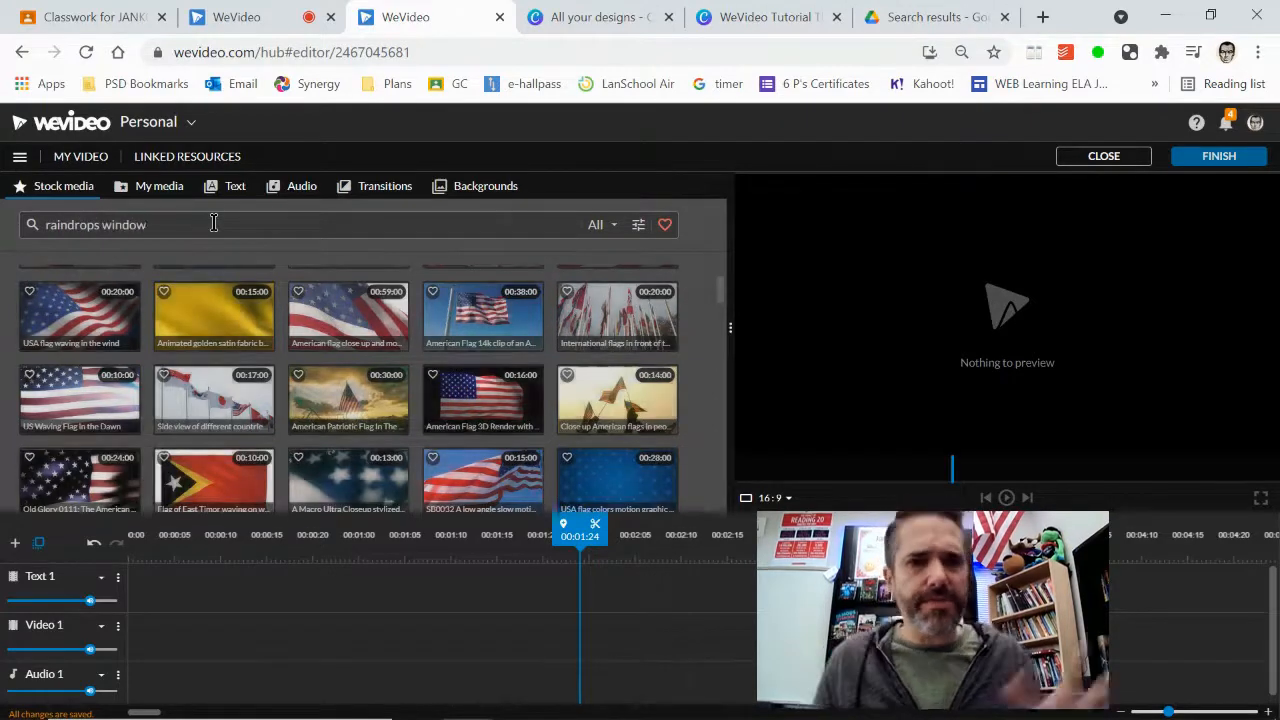
key("Return")
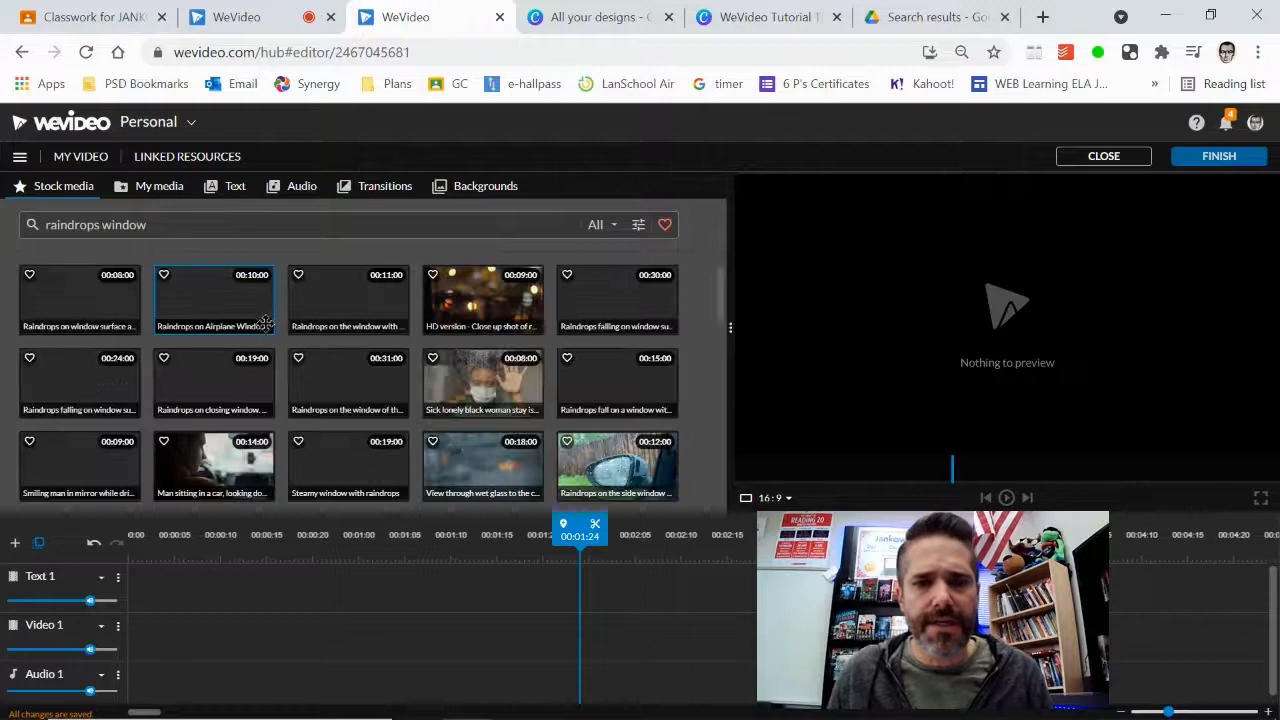
- Preview several raindrop clips and place "Raindrops on the window with blurred background" on Video 1, starting at about 00:00:06
left_click(87, 410)
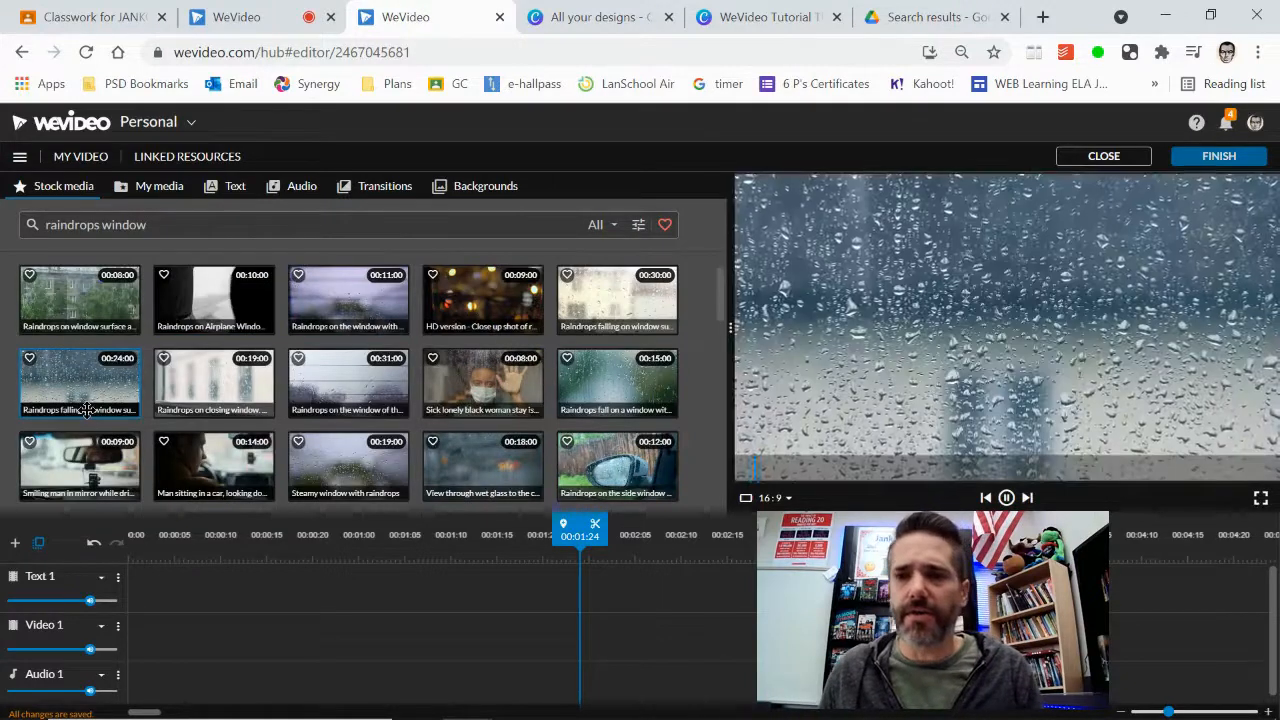
left_click(182, 395)
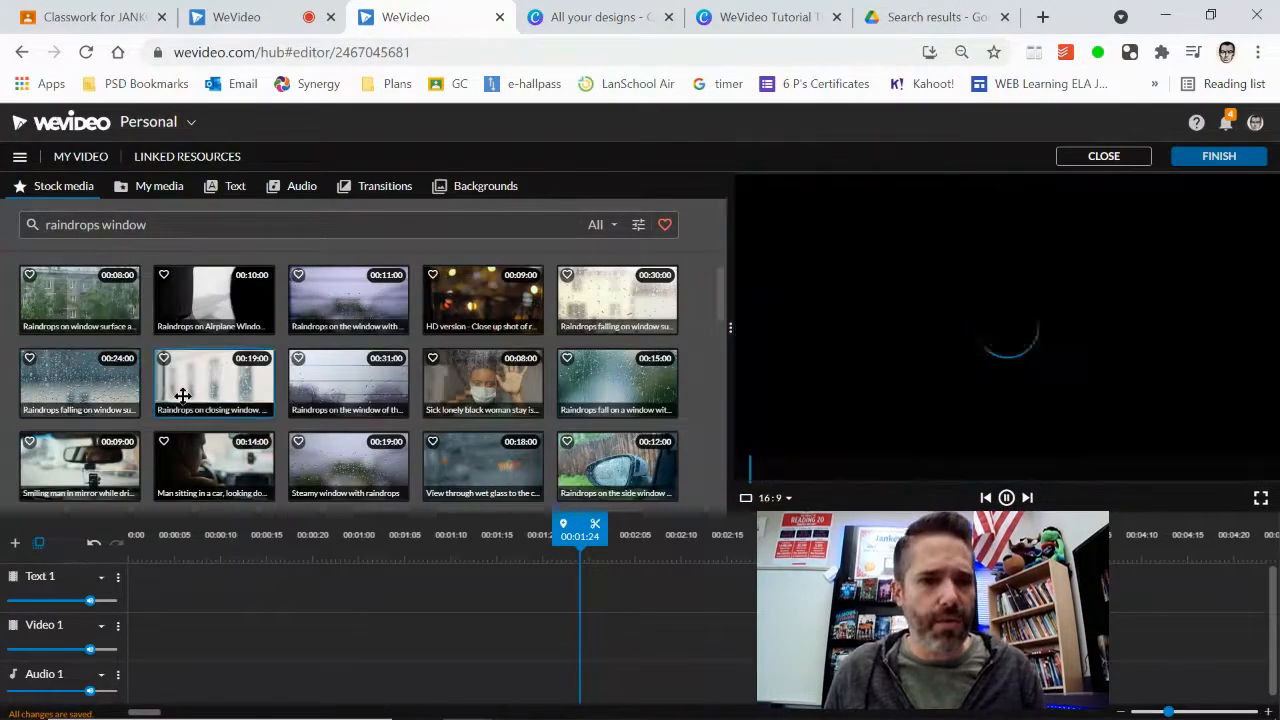
left_click(325, 390)
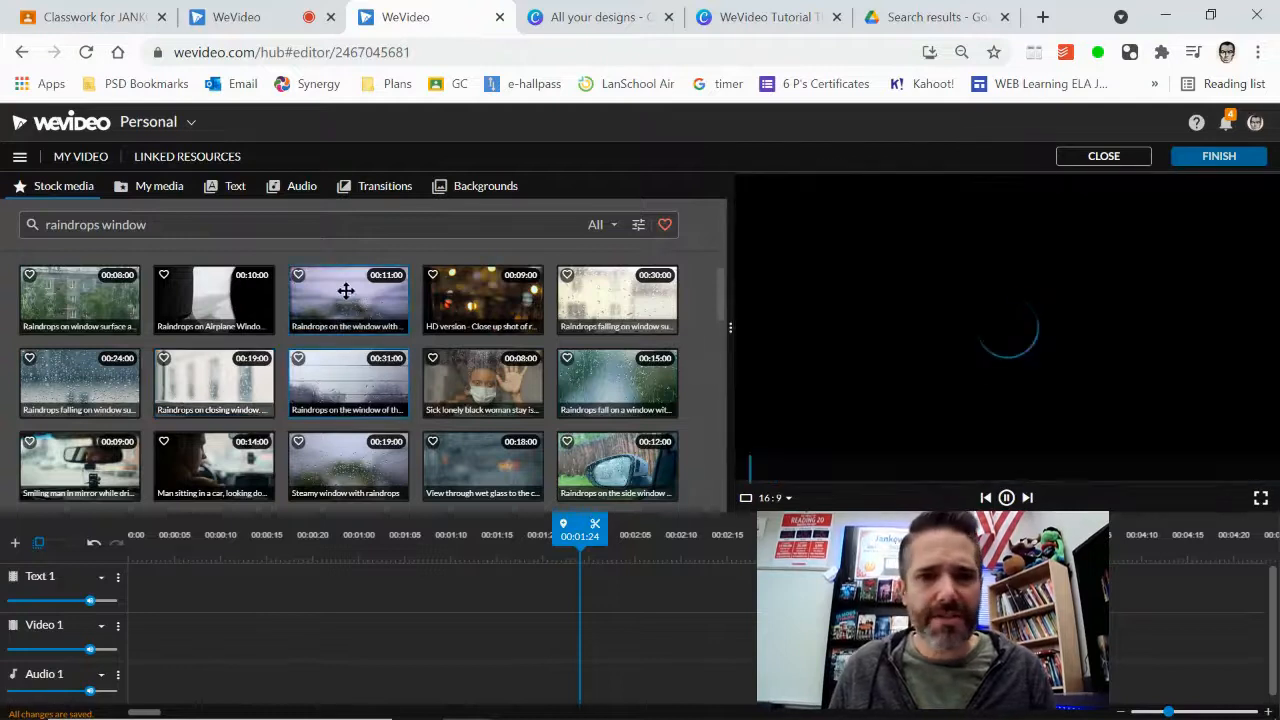
left_click(347, 293)
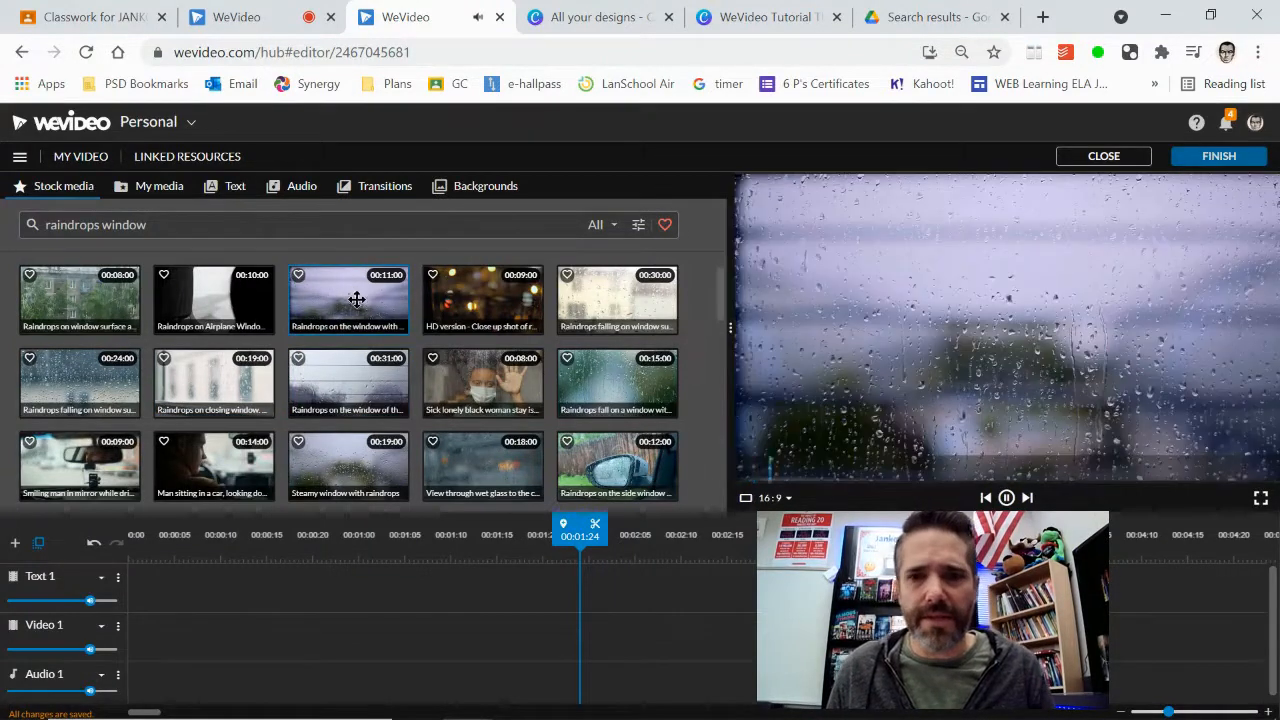
left_click_drag(360, 298, 165, 627)
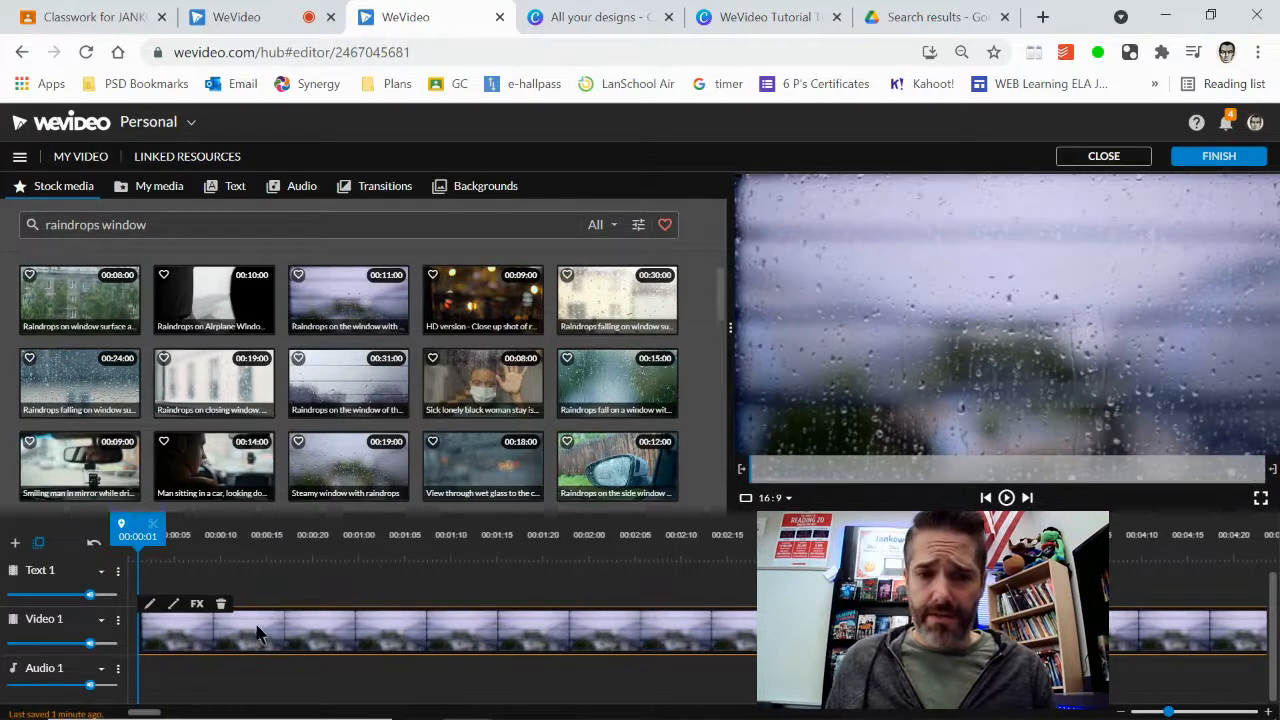
mouse_move(258, 634)
left_mouse_down()
mouse_move(286, 633)
mouse_move(260, 634)
mouse_move(268, 643)
left_mouse_up()
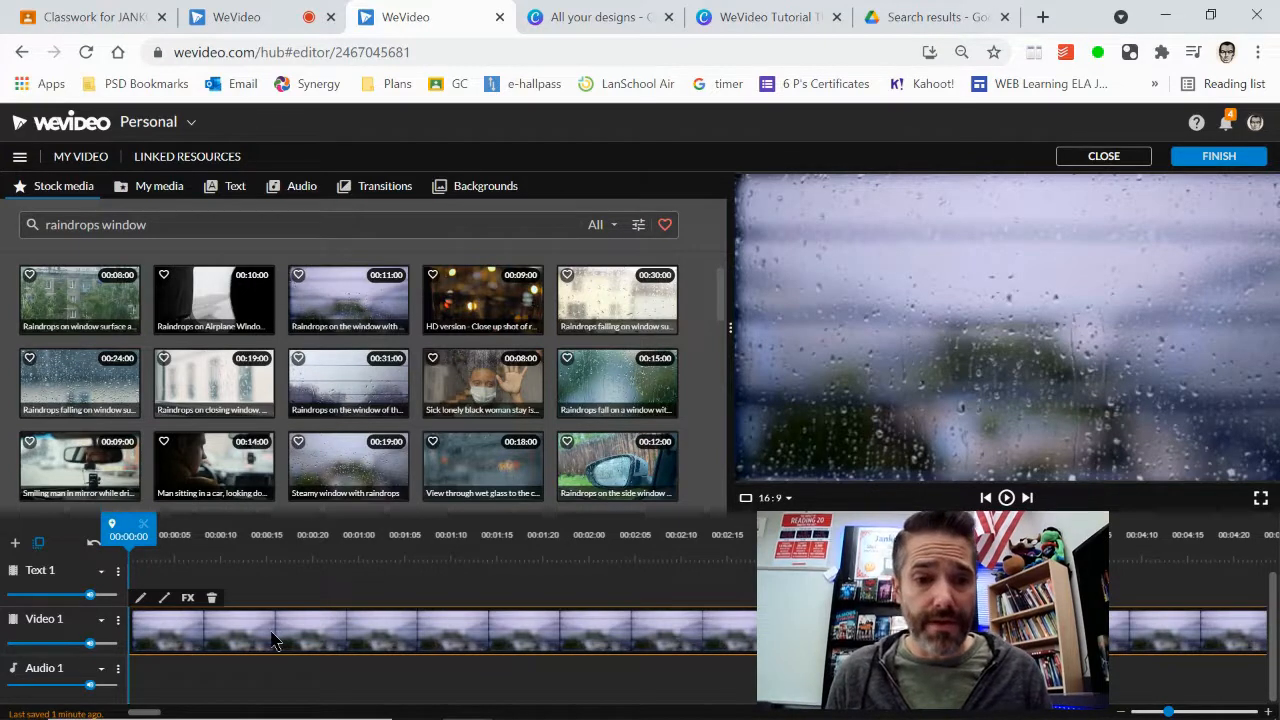
left_click_drag(278, 640, 336, 627)
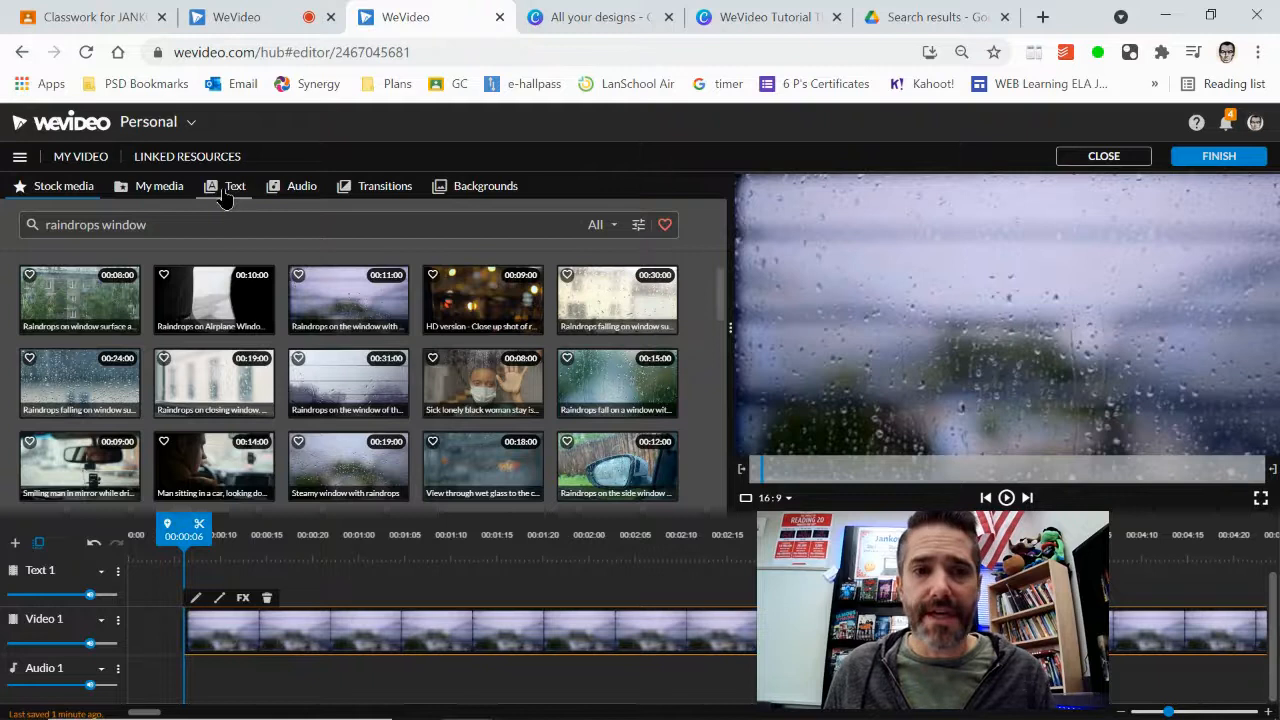
- Add the Whisper - Title motion text to the Text 1 track above the raindrops clip and play back the result
left_click(226, 195)
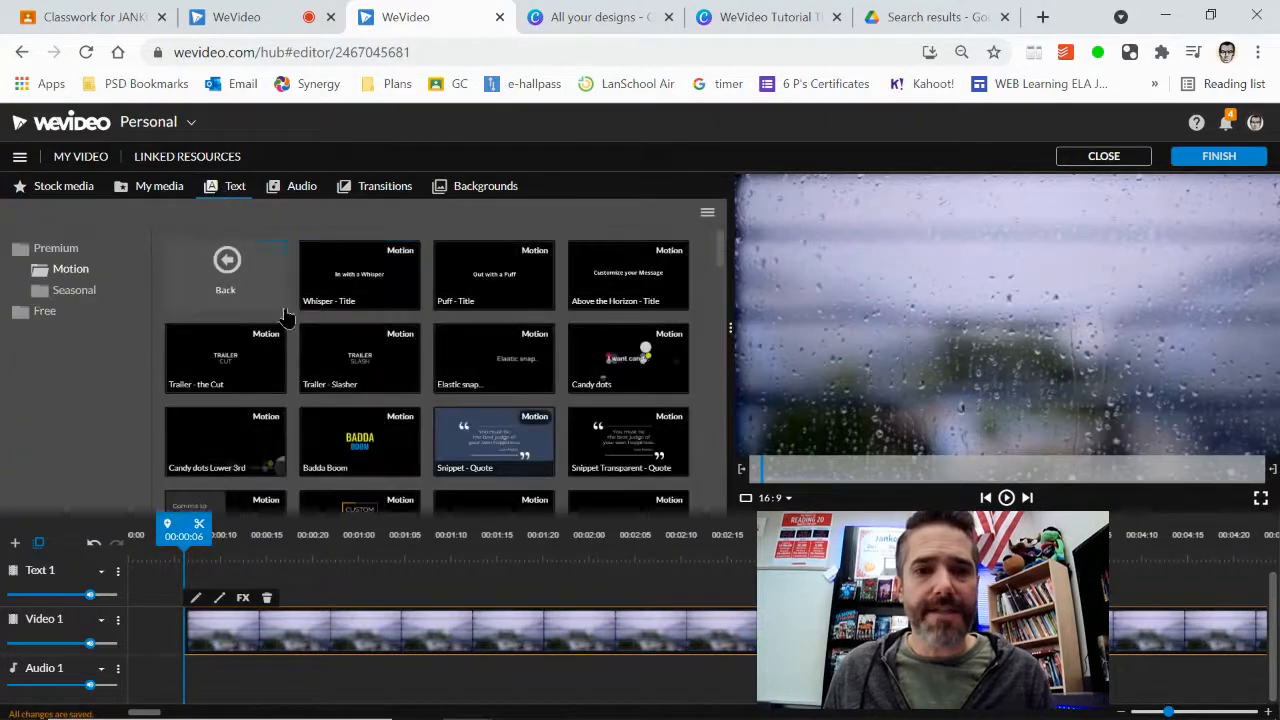
left_click(362, 285)
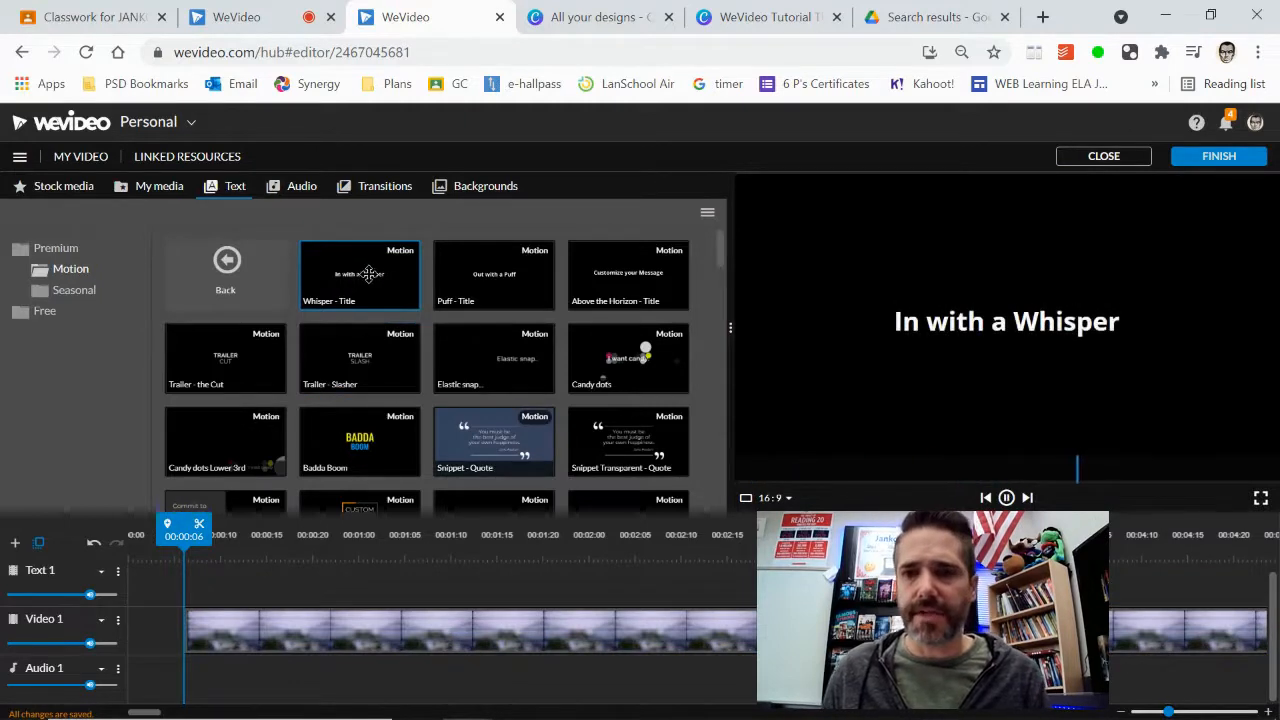
left_click_drag(369, 273, 214, 575)
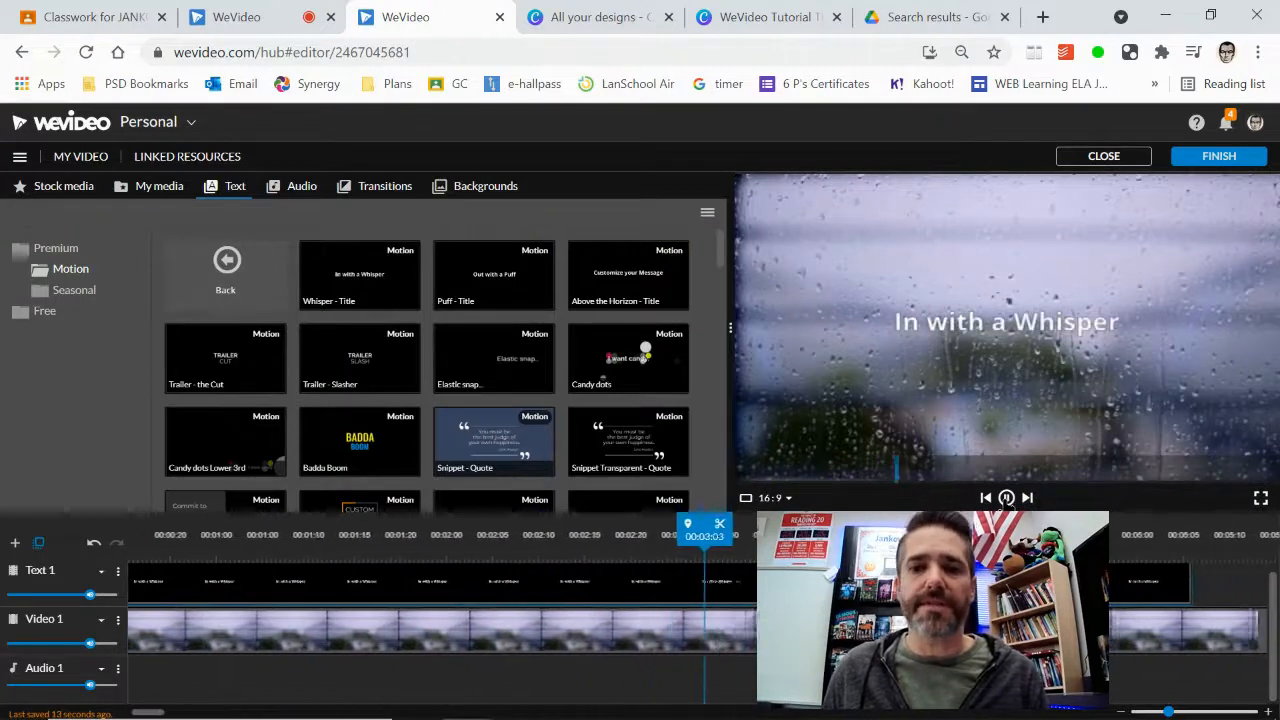
left_click(1007, 497)
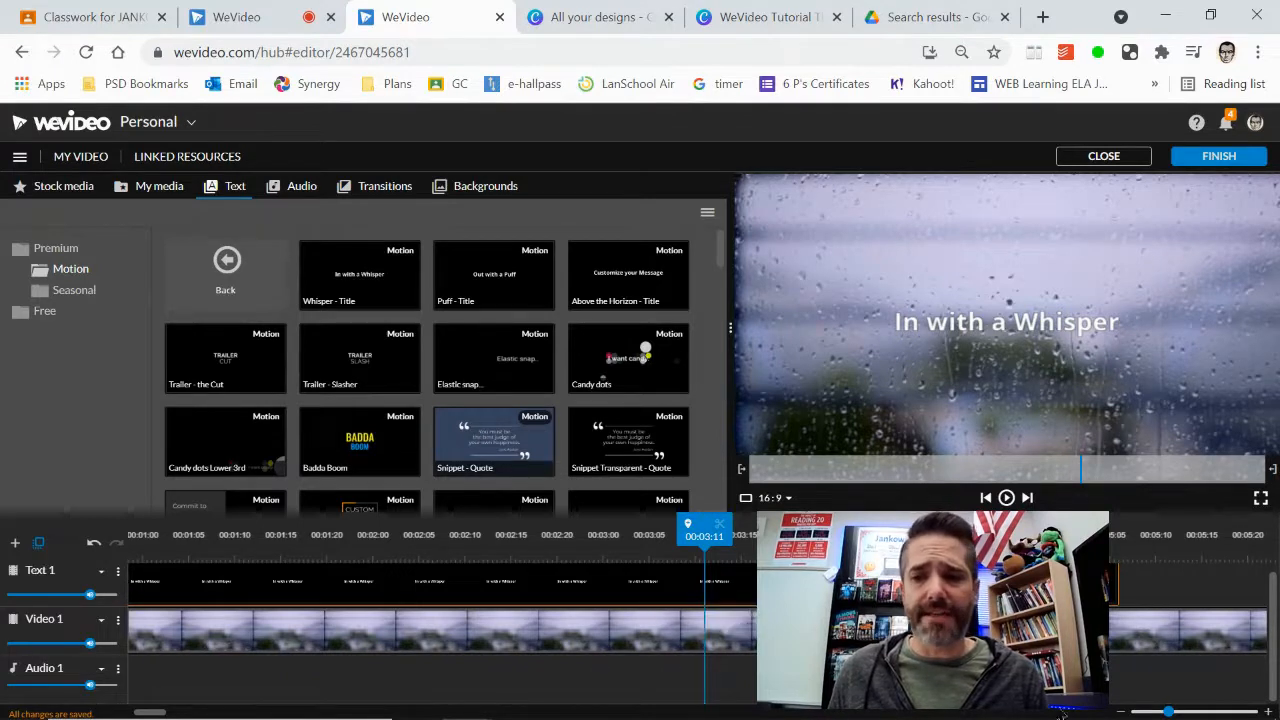
- Move the raindrops clip on Video 1 to start at about 00:01:10, and play the edit from near the beginning
left_click_drag(810, 631, 1151, 631)
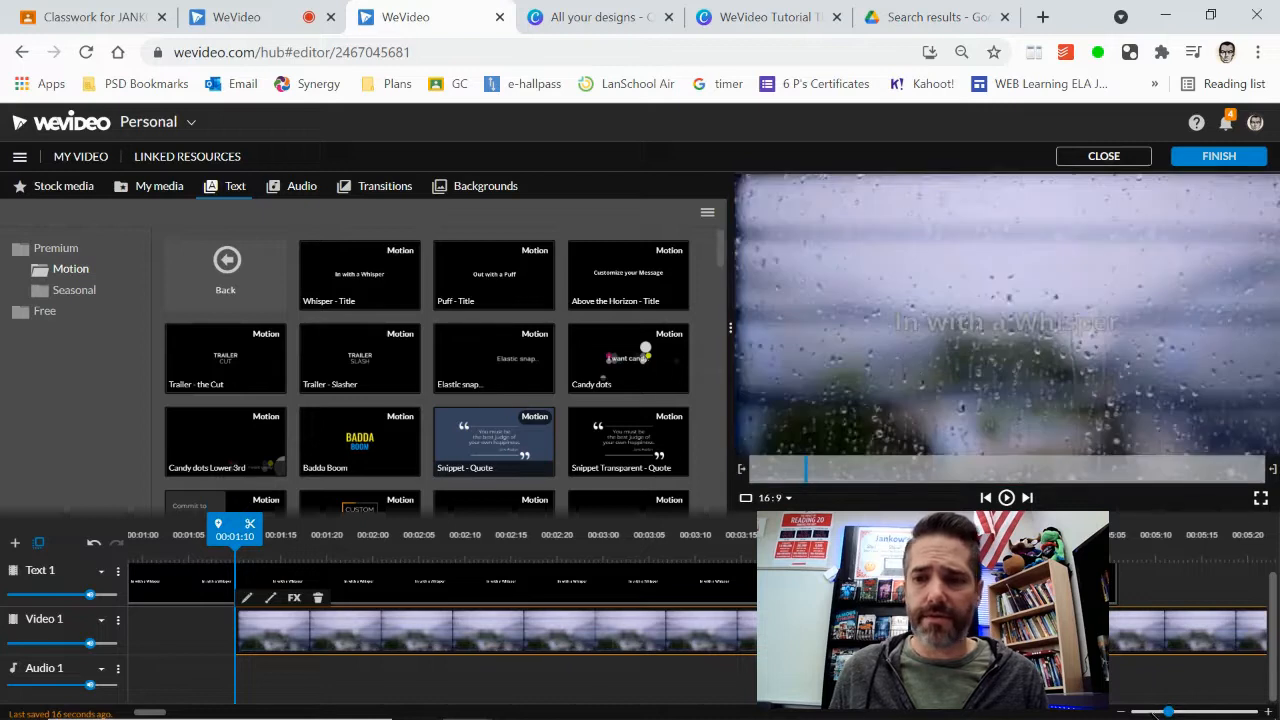
left_click_drag(1166, 711, 1160, 711)
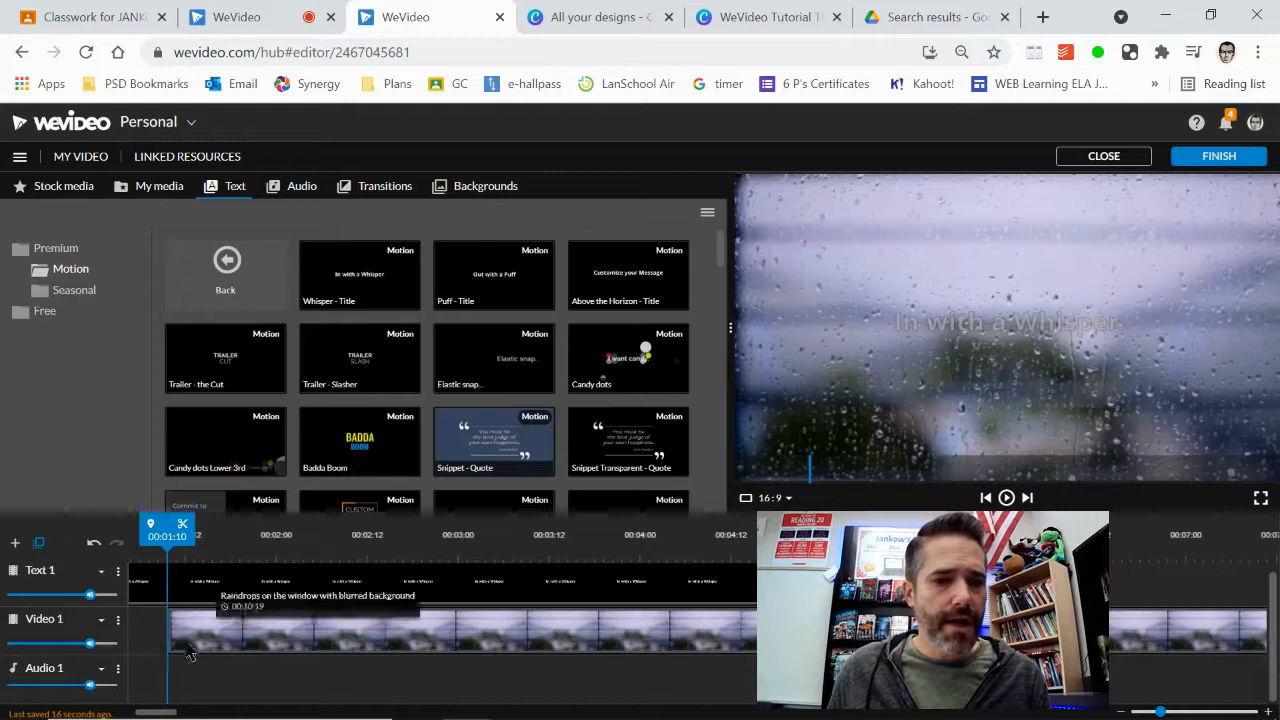
left_click_drag(156, 714, 135, 714)
left_click_drag(384, 530, 203, 530)
left_click(1007, 497)
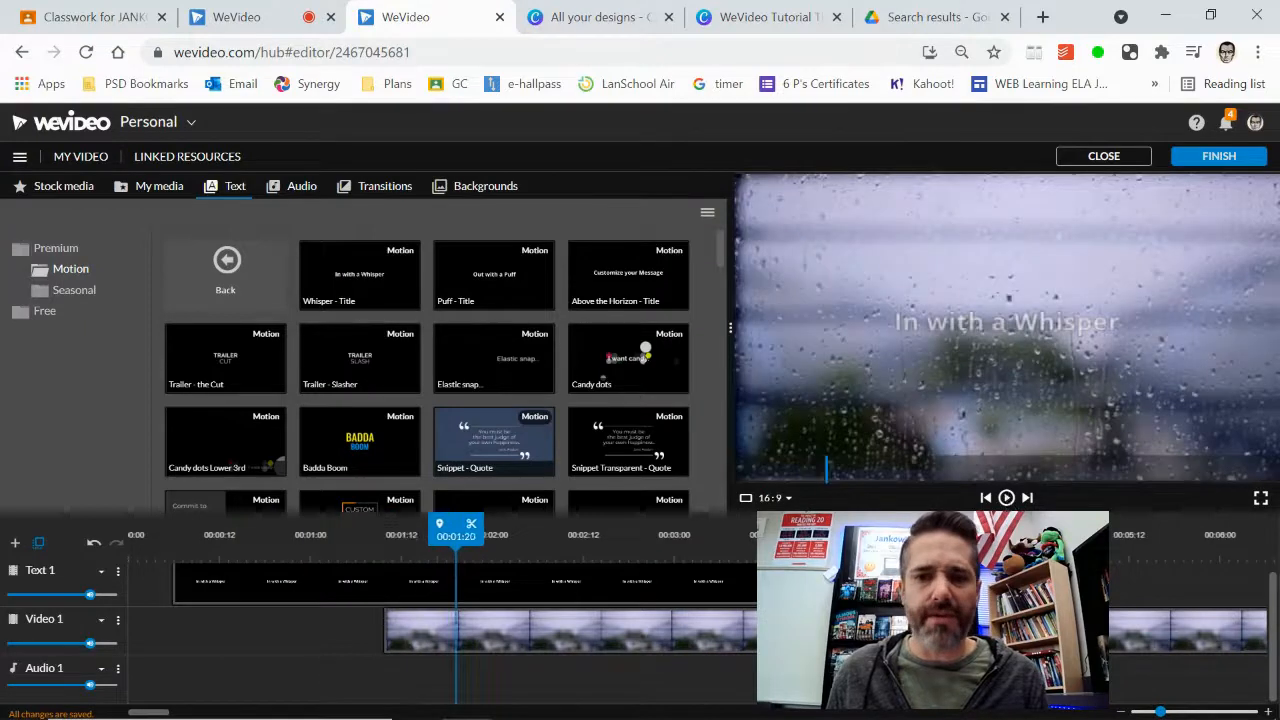
- Move the raindrops clip on Video 1 to start at about 00:02:14, and play the title's lead-in over black
left_click_drag(622, 632, 841, 632)
left_click(581, 527)
left_click_drag(584, 535, 180, 530)
left_click(1007, 497)
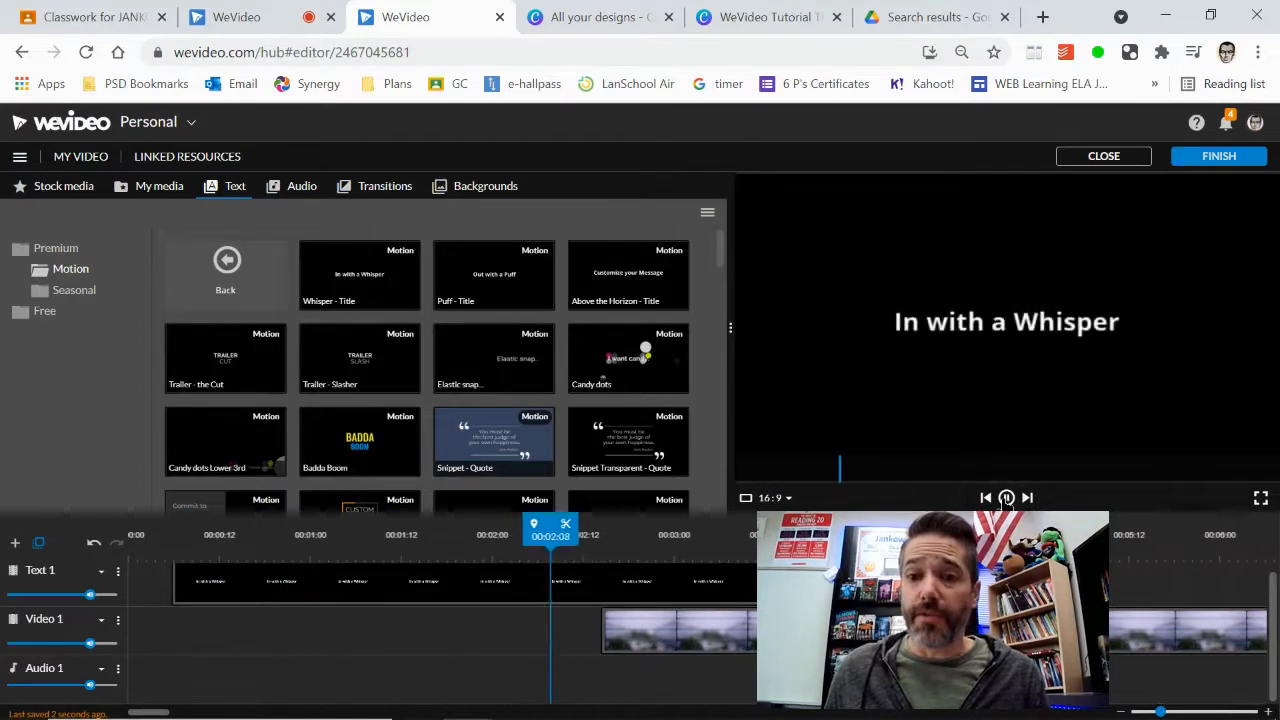
left_click(1007, 497)
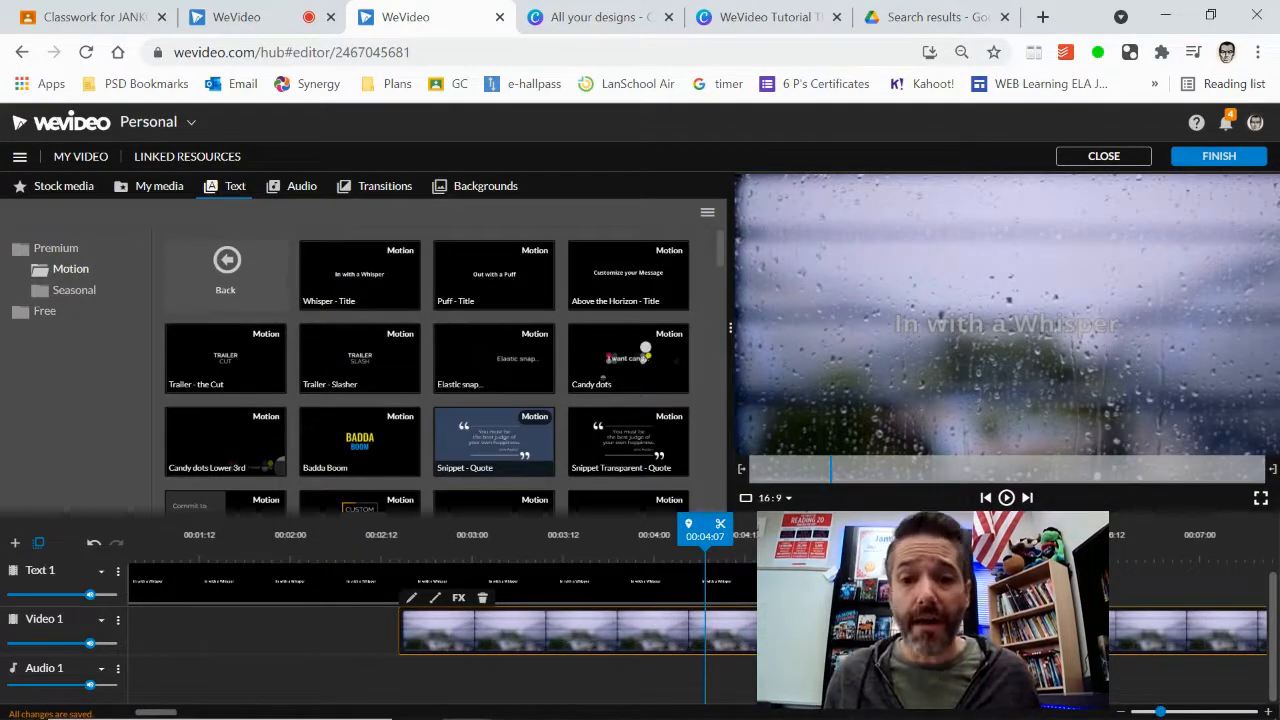
mouse_move(580, 630)
left_mouse_down()
mouse_move(426, 630)
mouse_move(576, 630)
left_mouse_up()
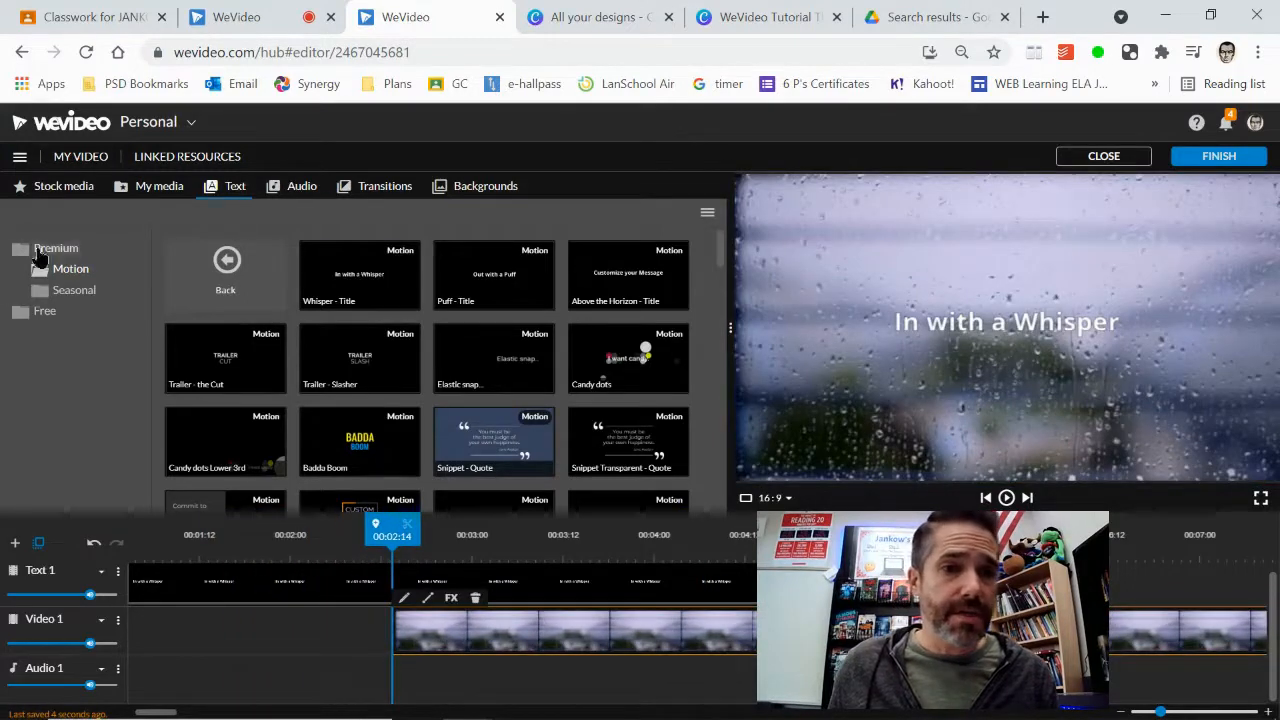
- Add "Open Heart Surgery" from the Premium Sad music to Audio 1, starting at about 00:01:03, and play back the edit
left_click(290, 189)
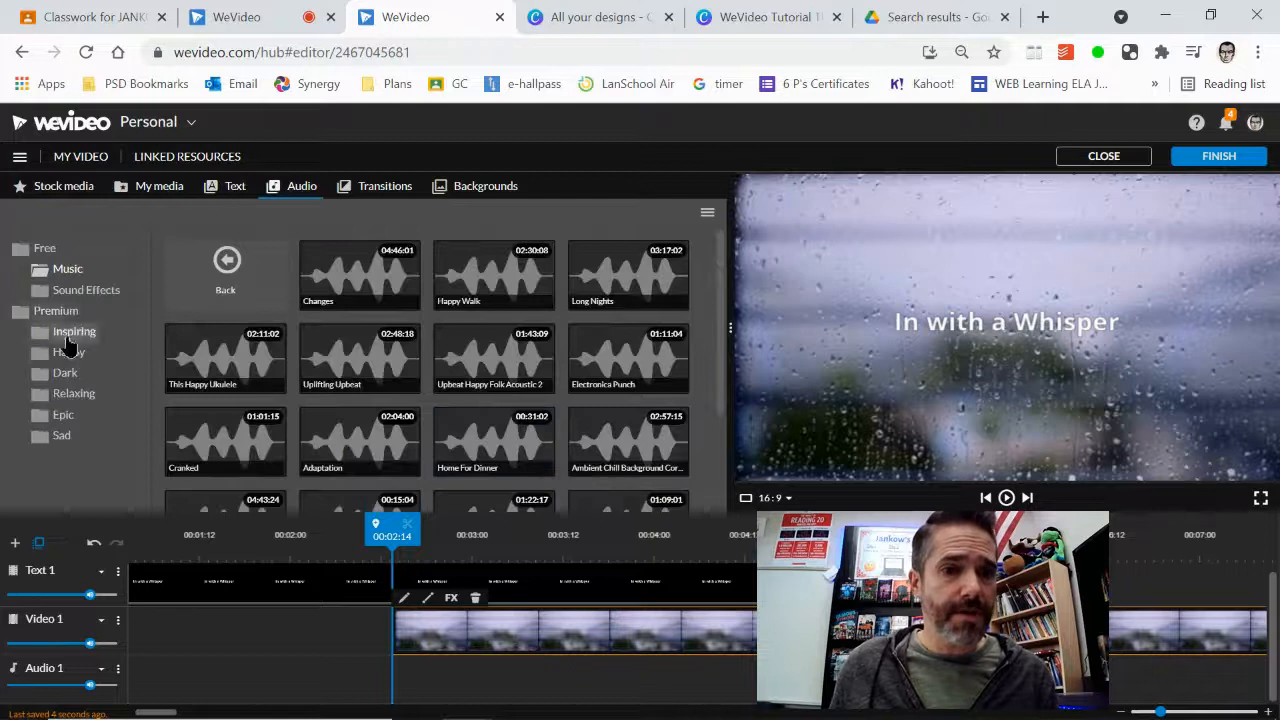
left_click(68, 435)
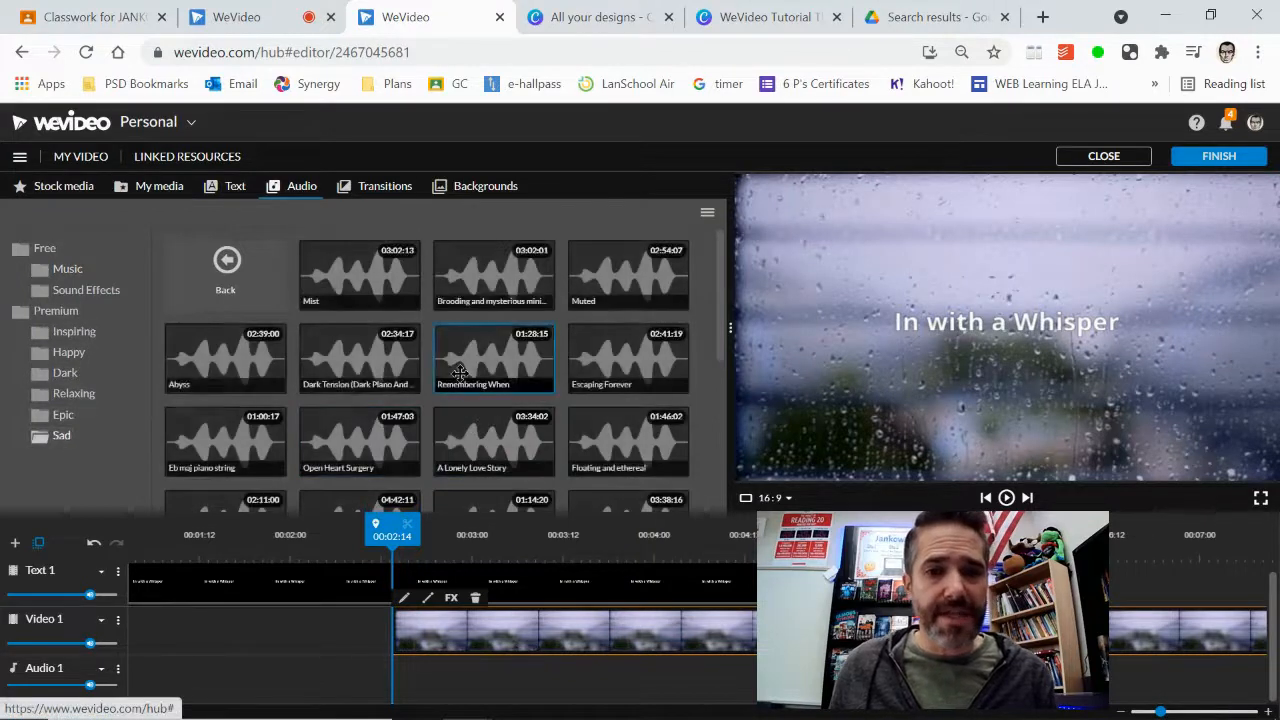
scroll(487, 369, "down", 1)
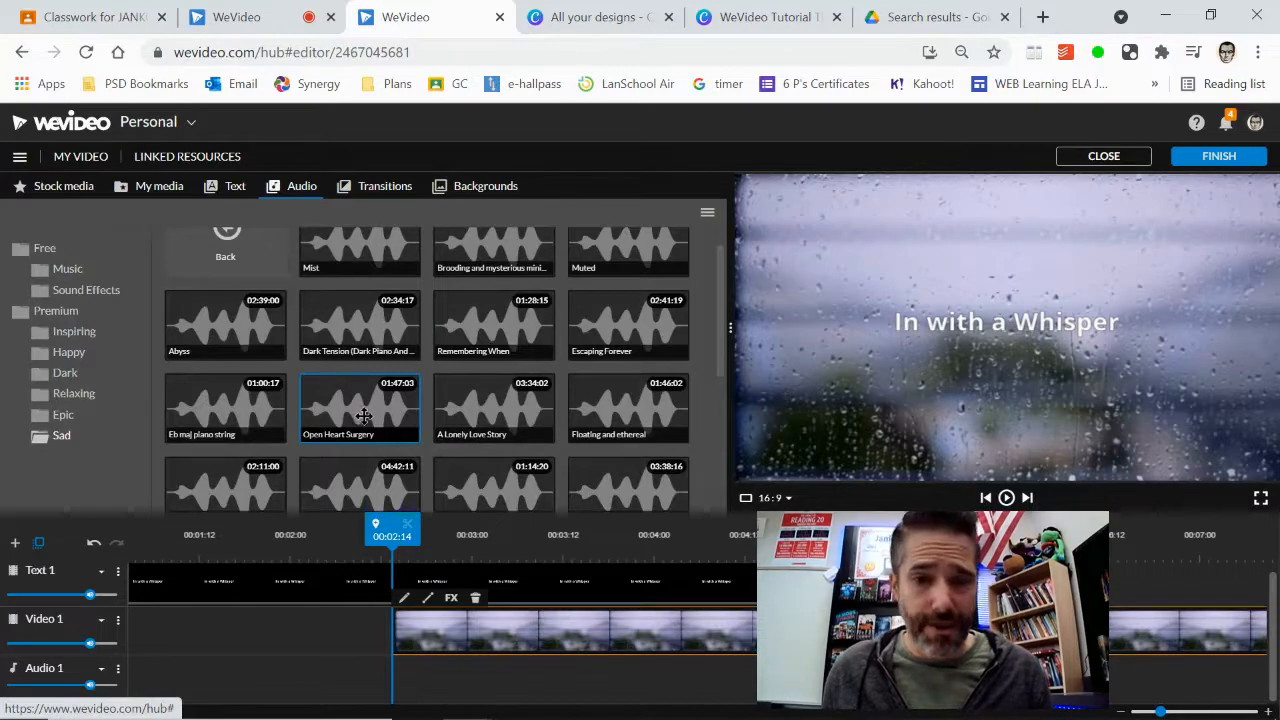
left_click(363, 416)
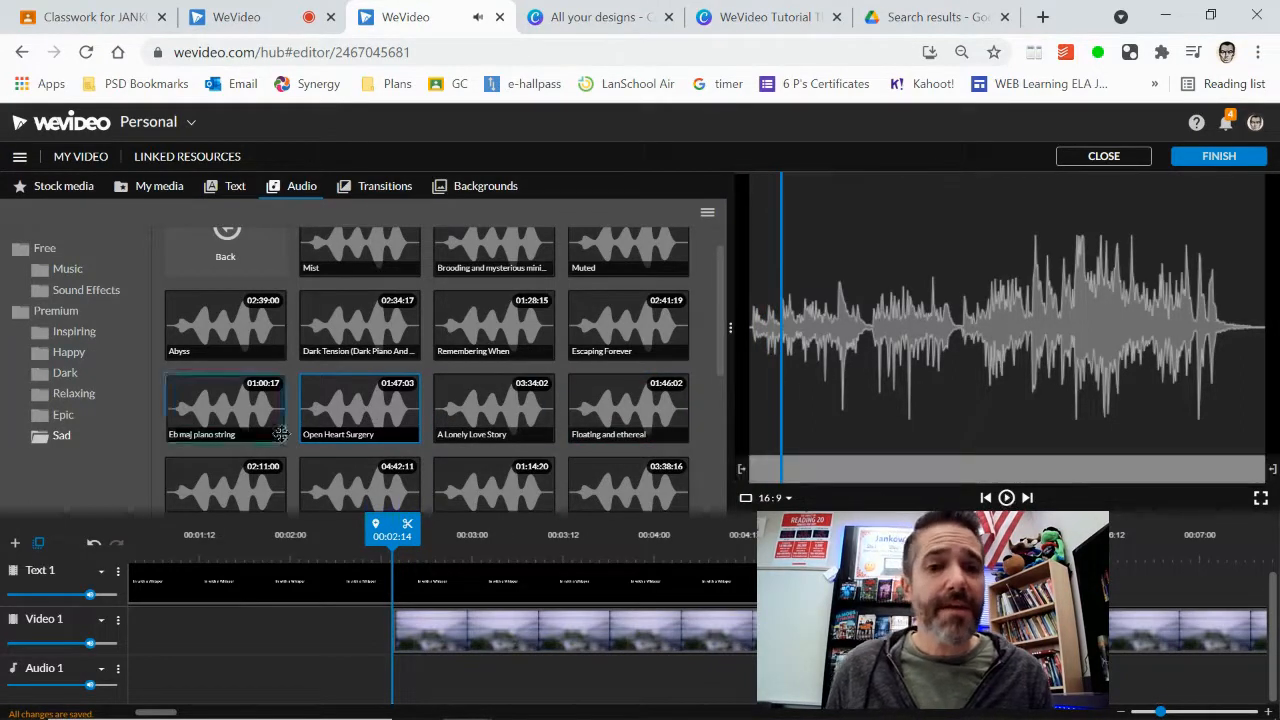
left_click_drag(281, 432, 156, 670)
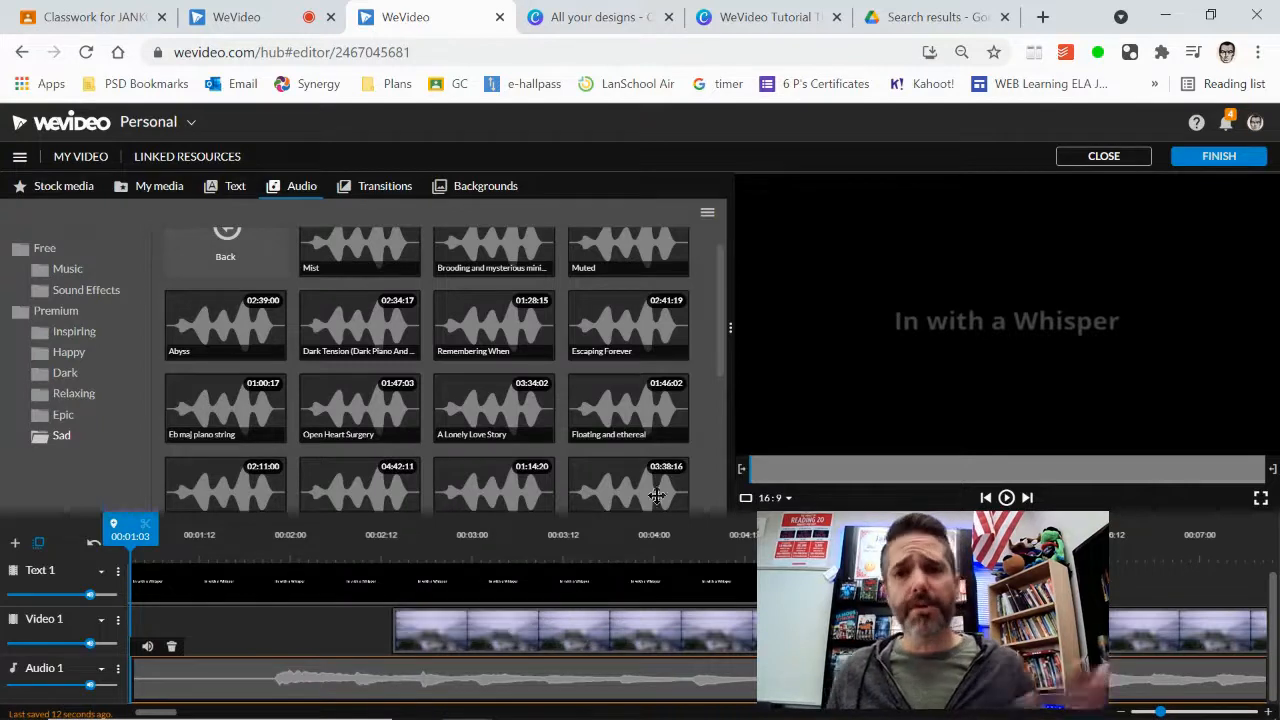
left_click(1006, 497)
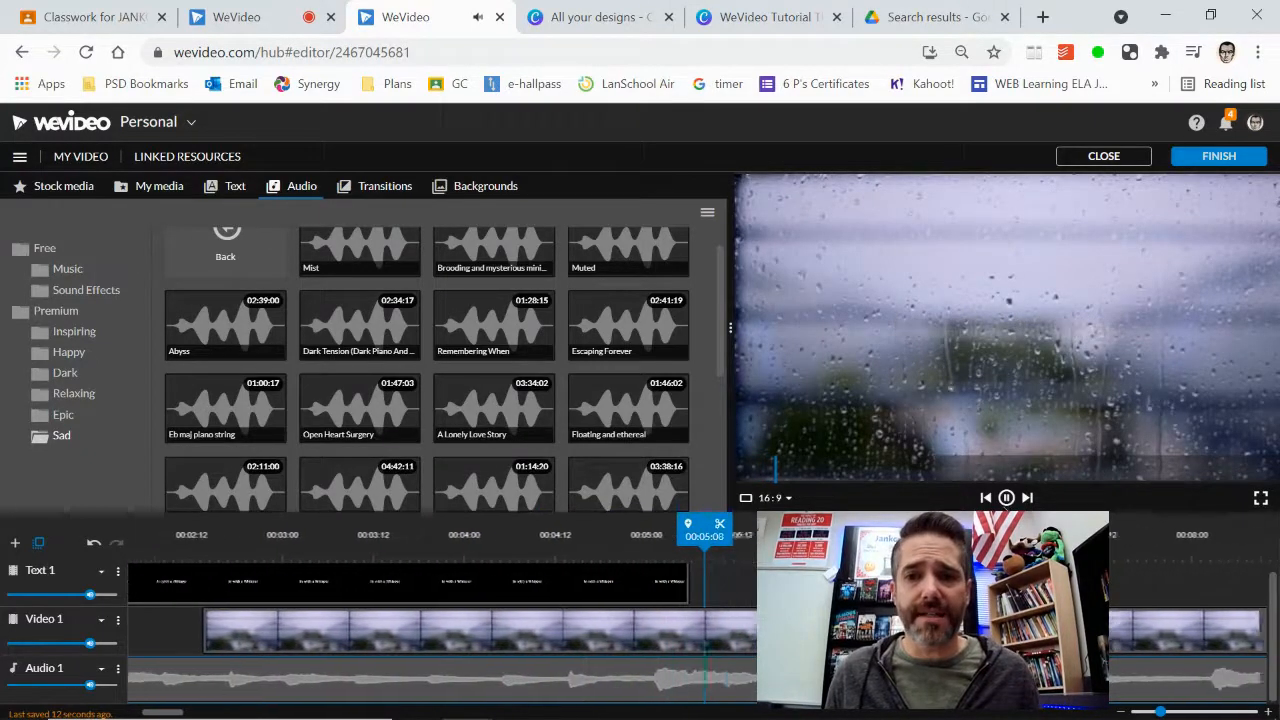
left_click(1007, 498)
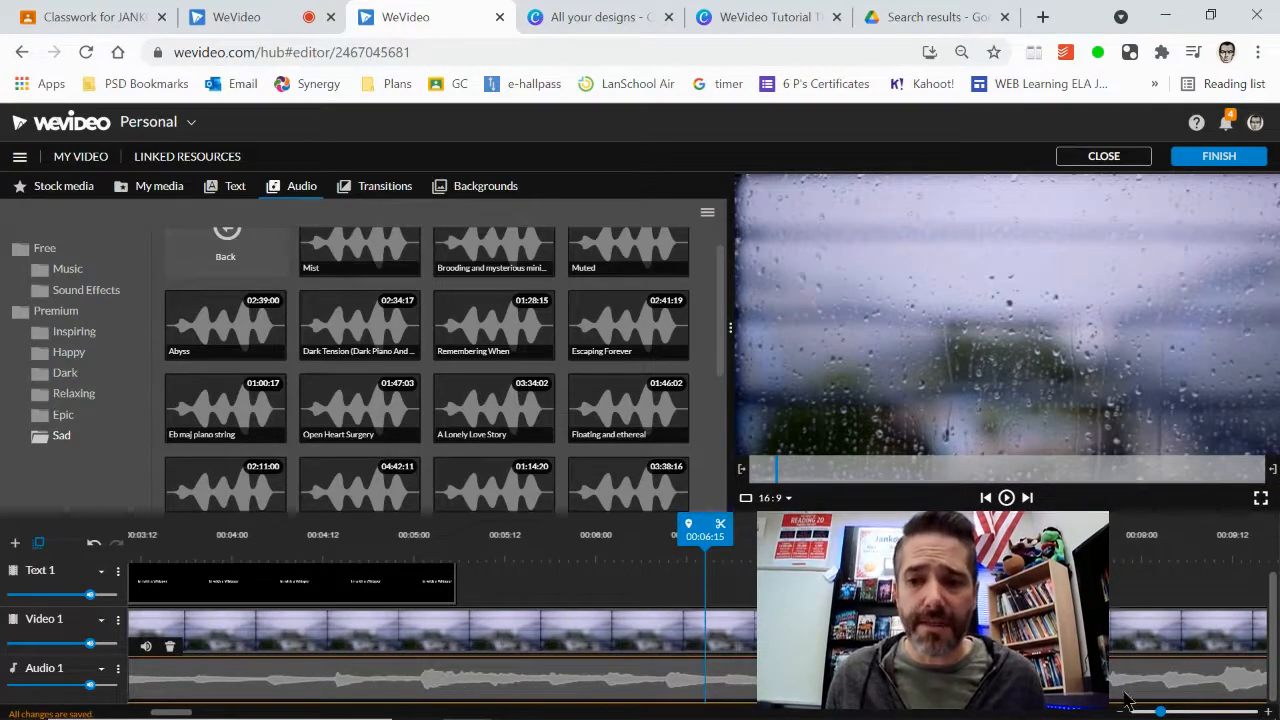
- Move the music clip on Audio 1 to start at about 00:01:19, aligning its swell with the start of the raindrops clip
left_click_drag(1158, 710, 1127, 711)
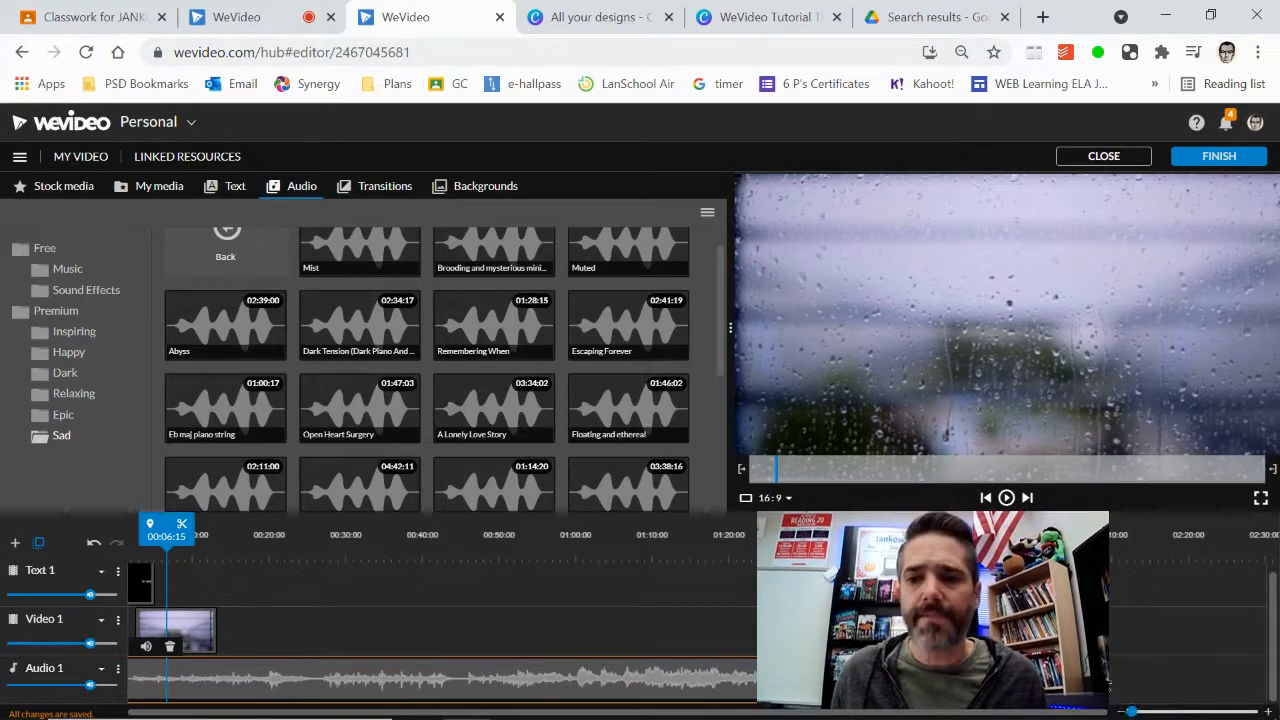
left_click_drag(1130, 711, 1158, 711)
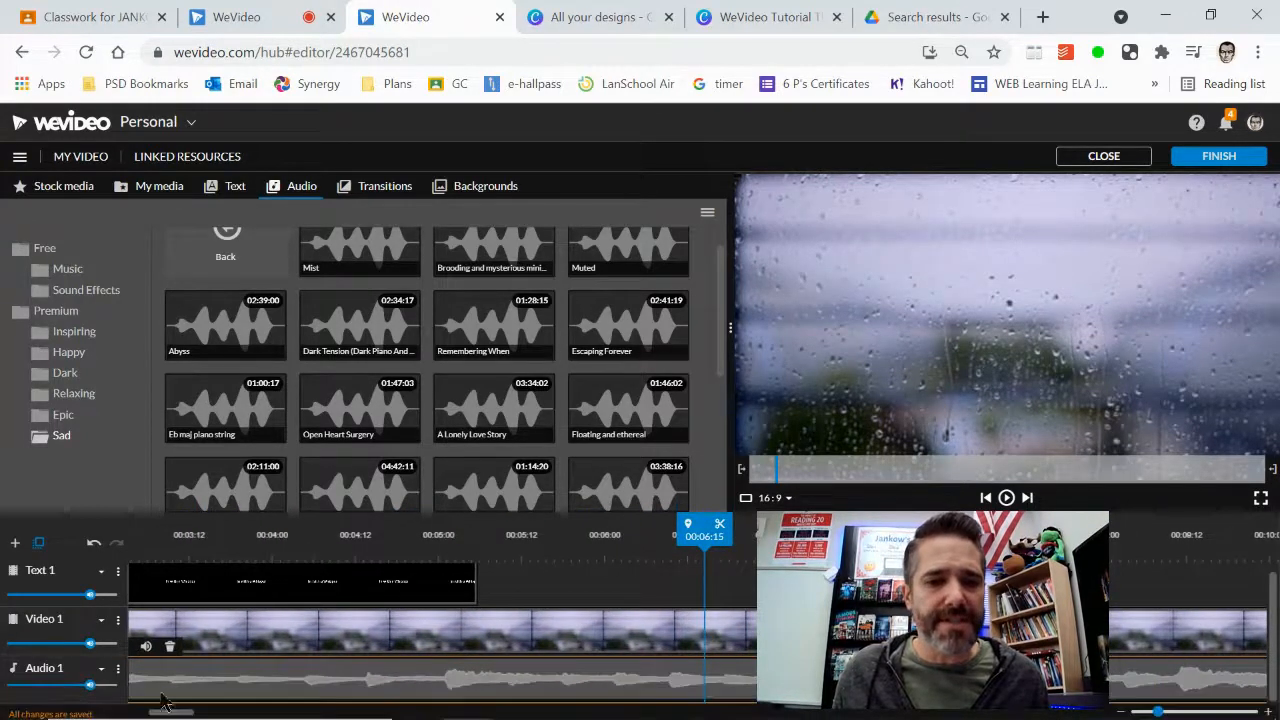
left_click_drag(160, 713, 138, 713)
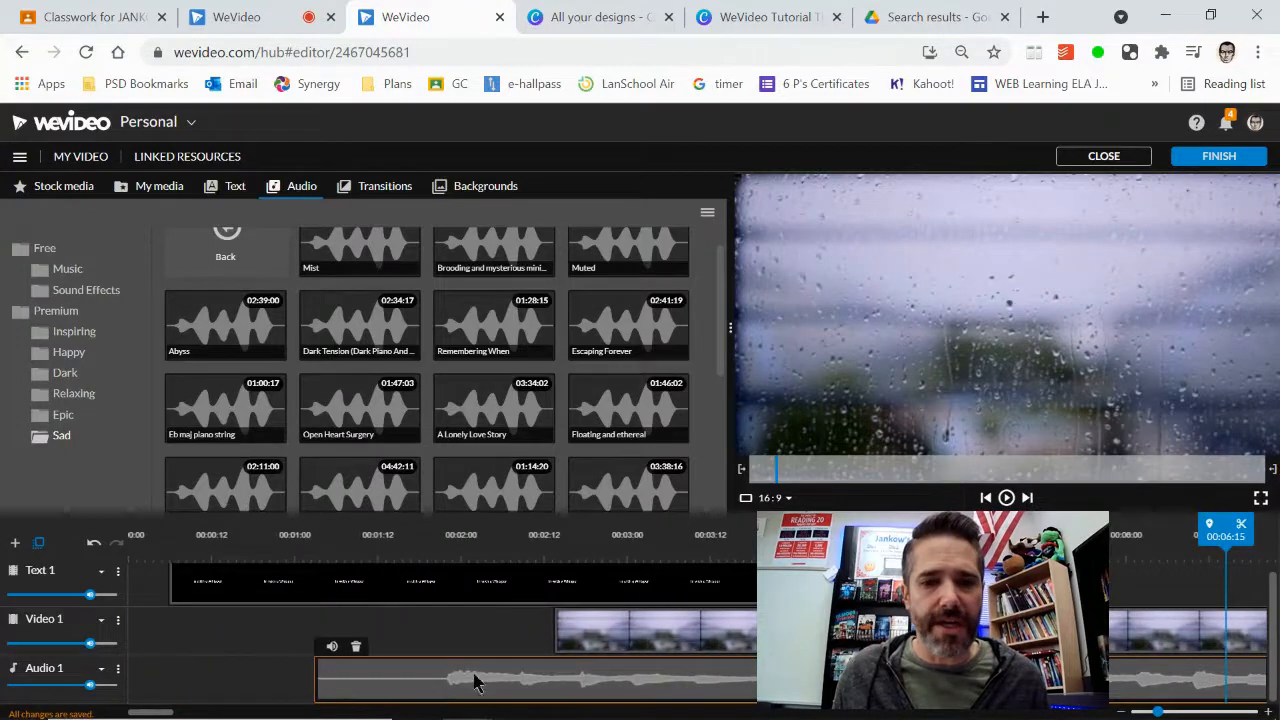
left_click_drag(476, 686, 508, 686)
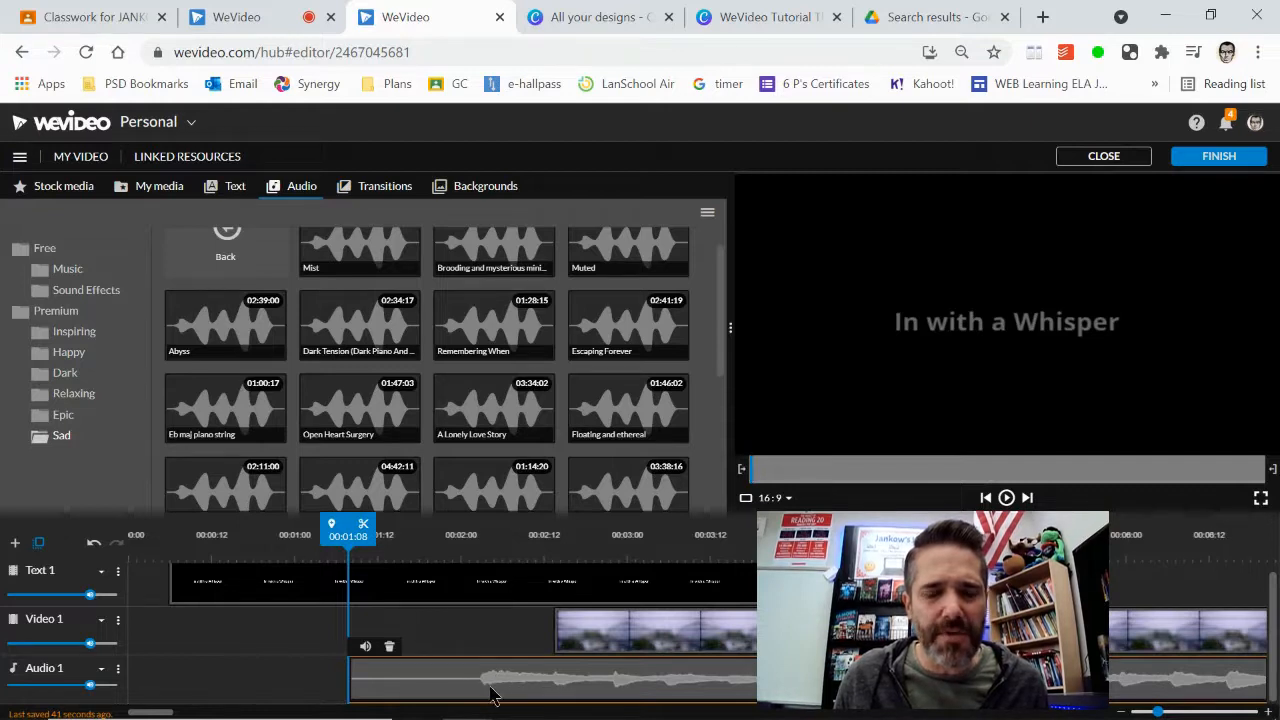
left_click_drag(493, 686, 568, 677)
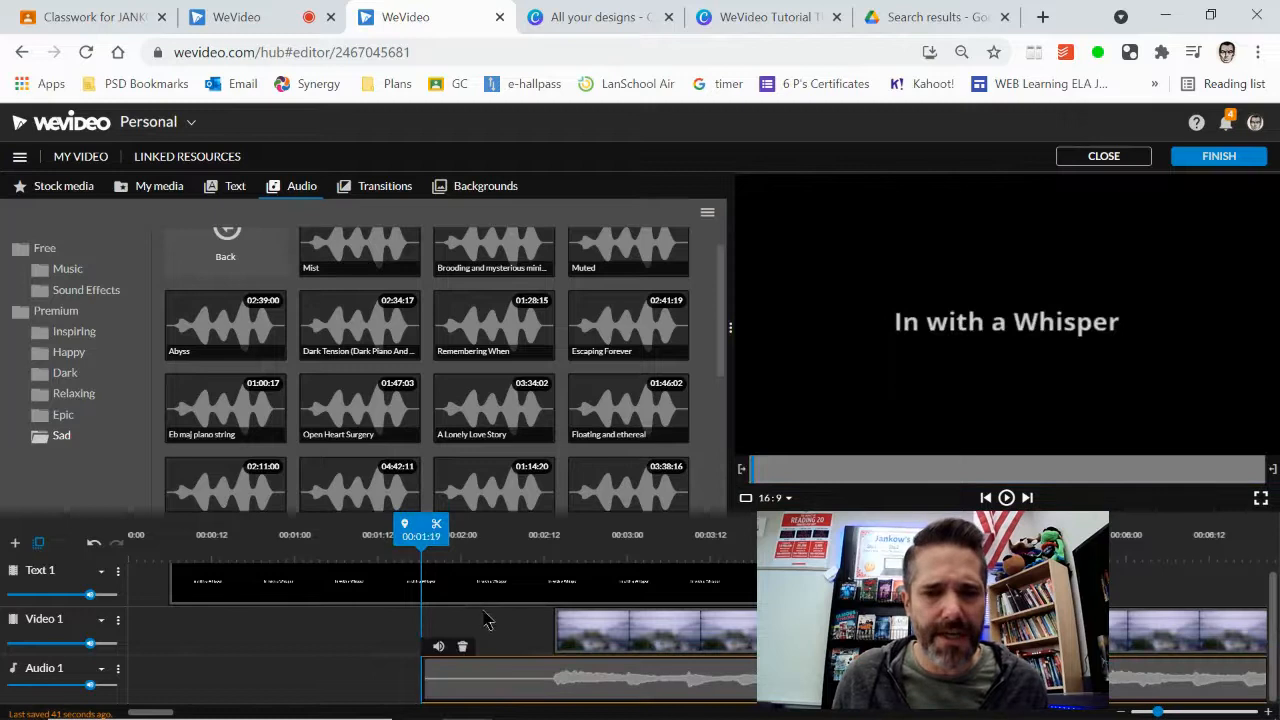
- Move the title on Text 1 to start with the music at about 00:01:19, and play the edit from about 00:01:10
left_click_drag(500, 582, 759, 600)
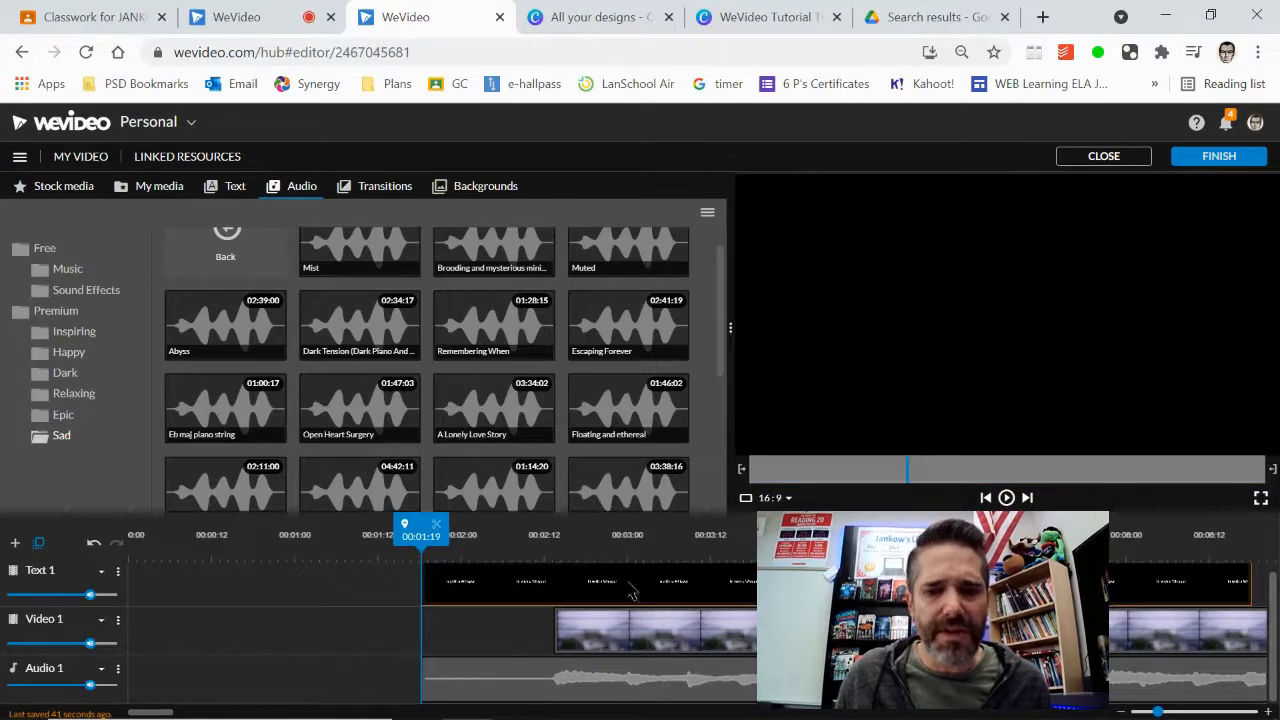
left_click_drag(420, 525, 368, 525)
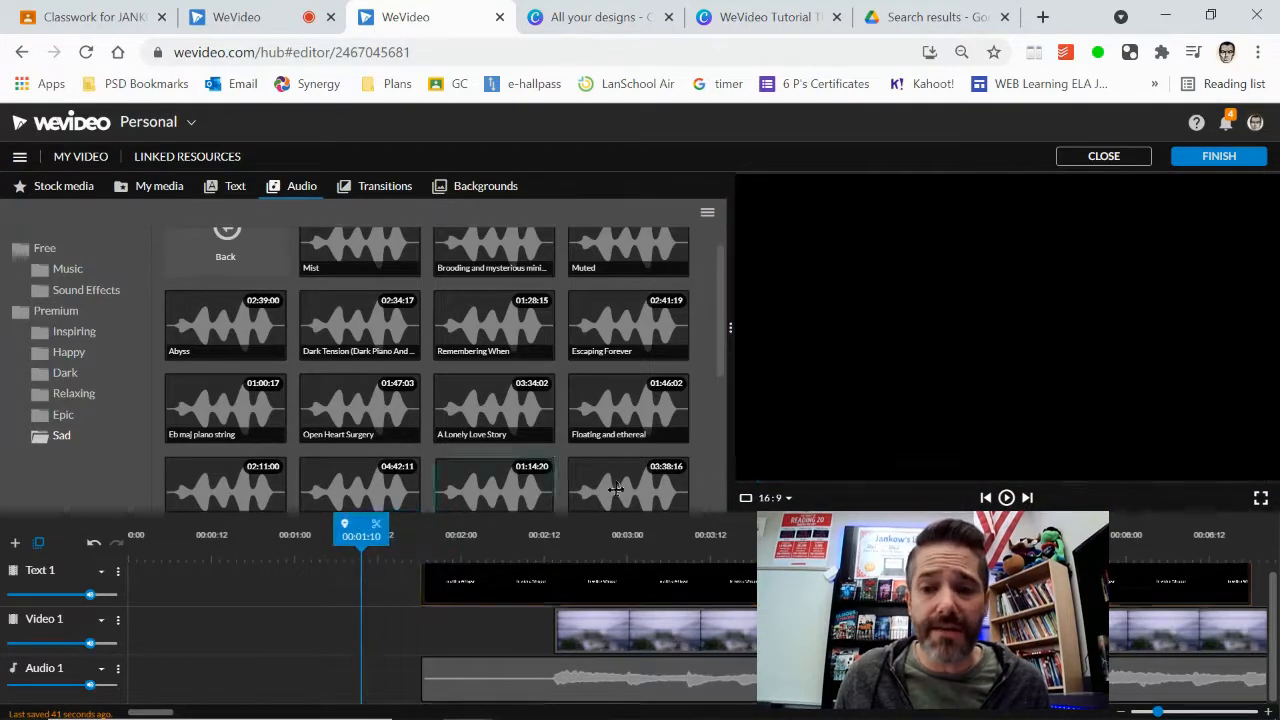
left_click(1007, 500)
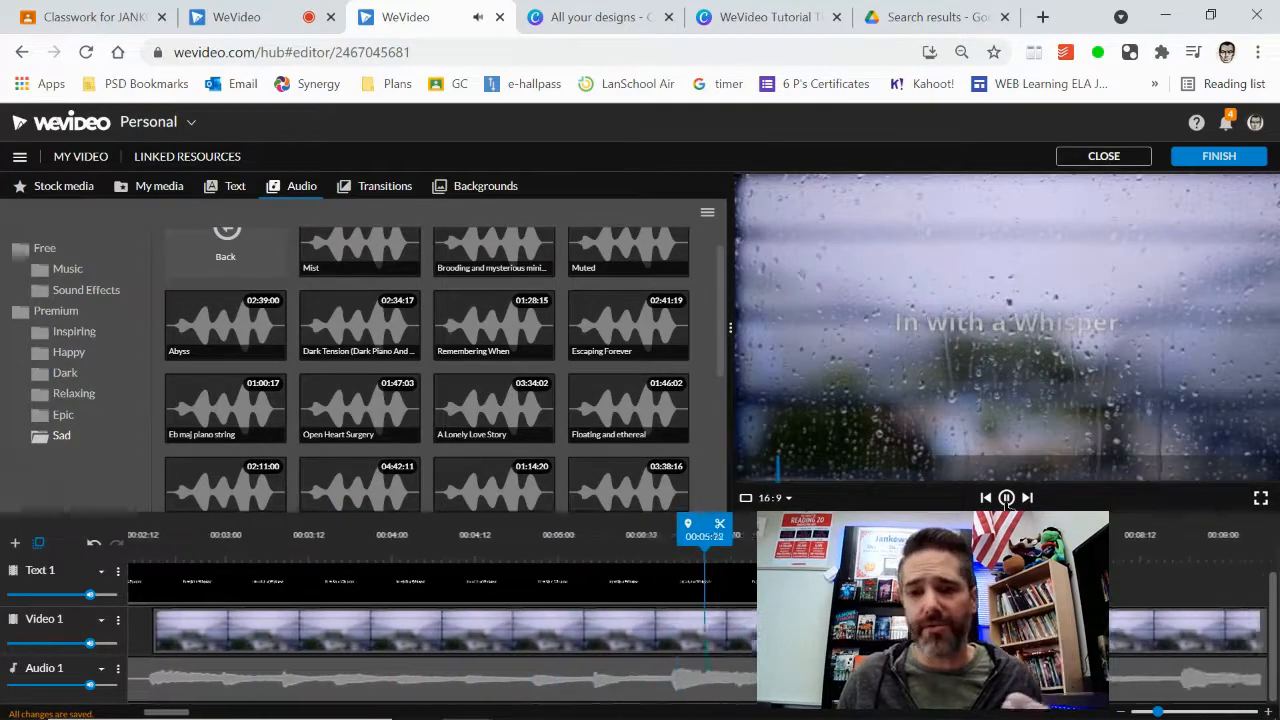
left_click(1007, 497)
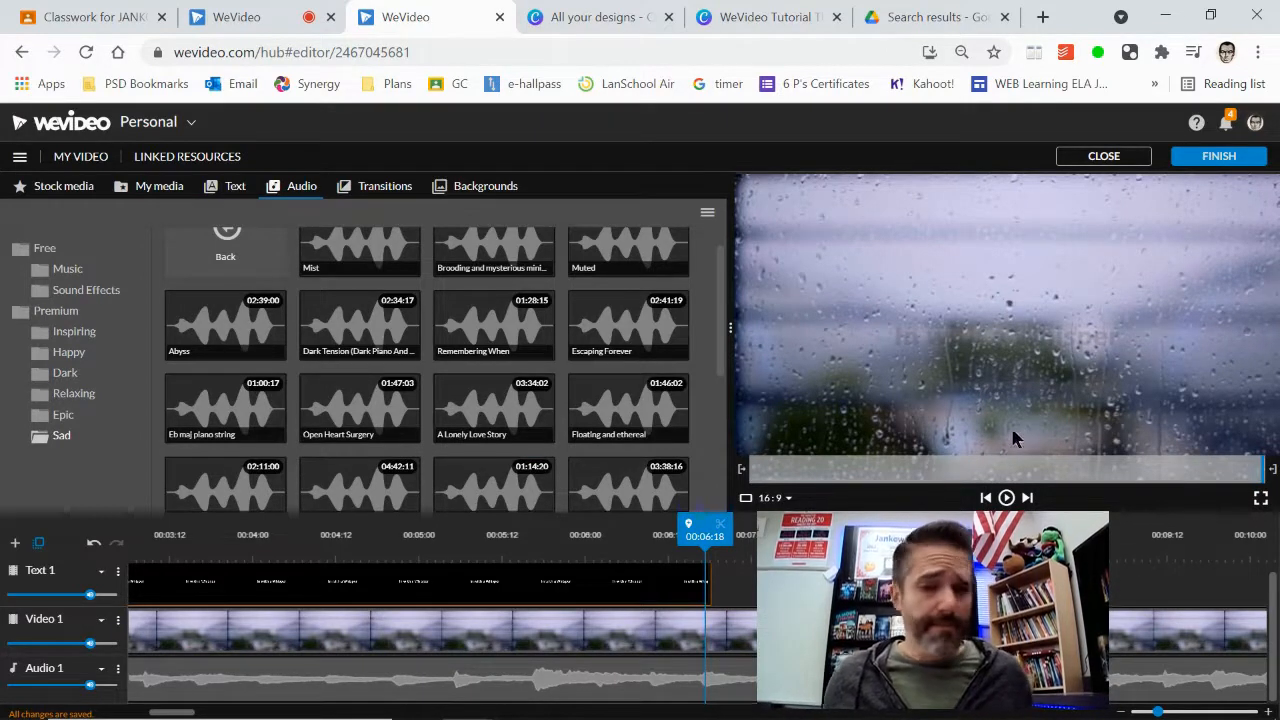
- Add a new Video / Text track named "Raindrops"
left_click_drag(1157, 711, 1138, 711)
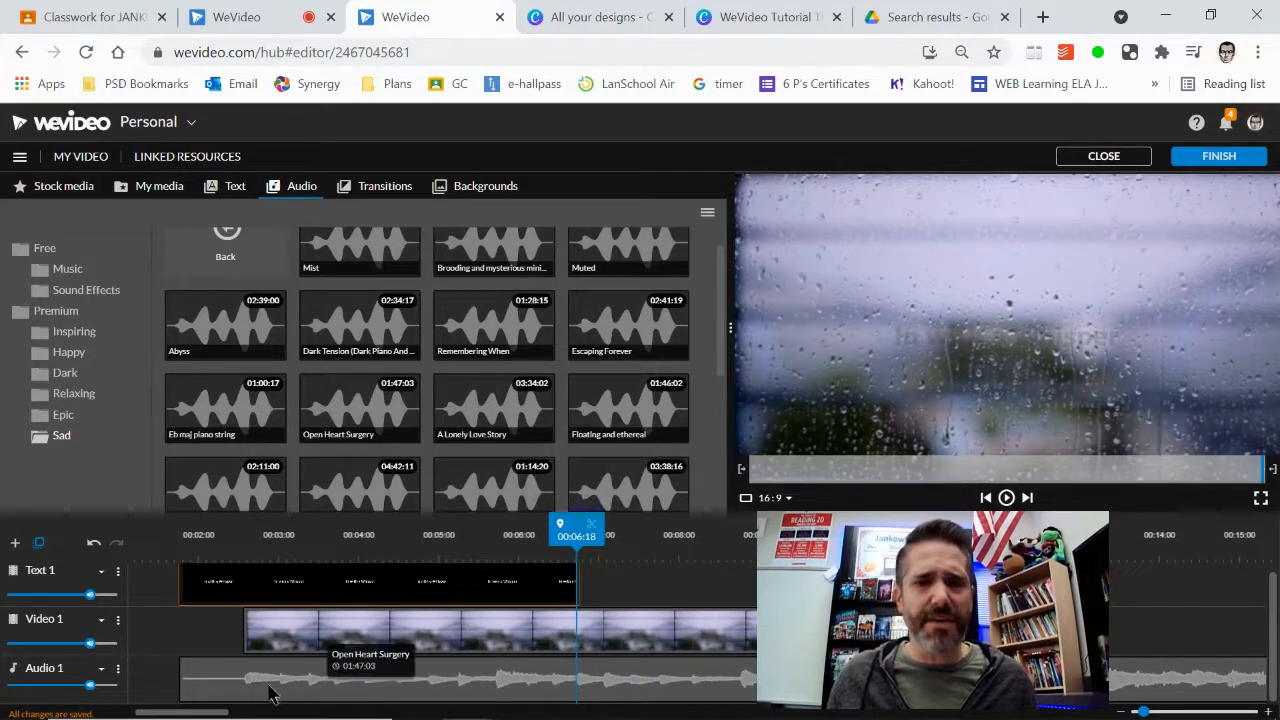
scroll(386, 618, "up", 1)
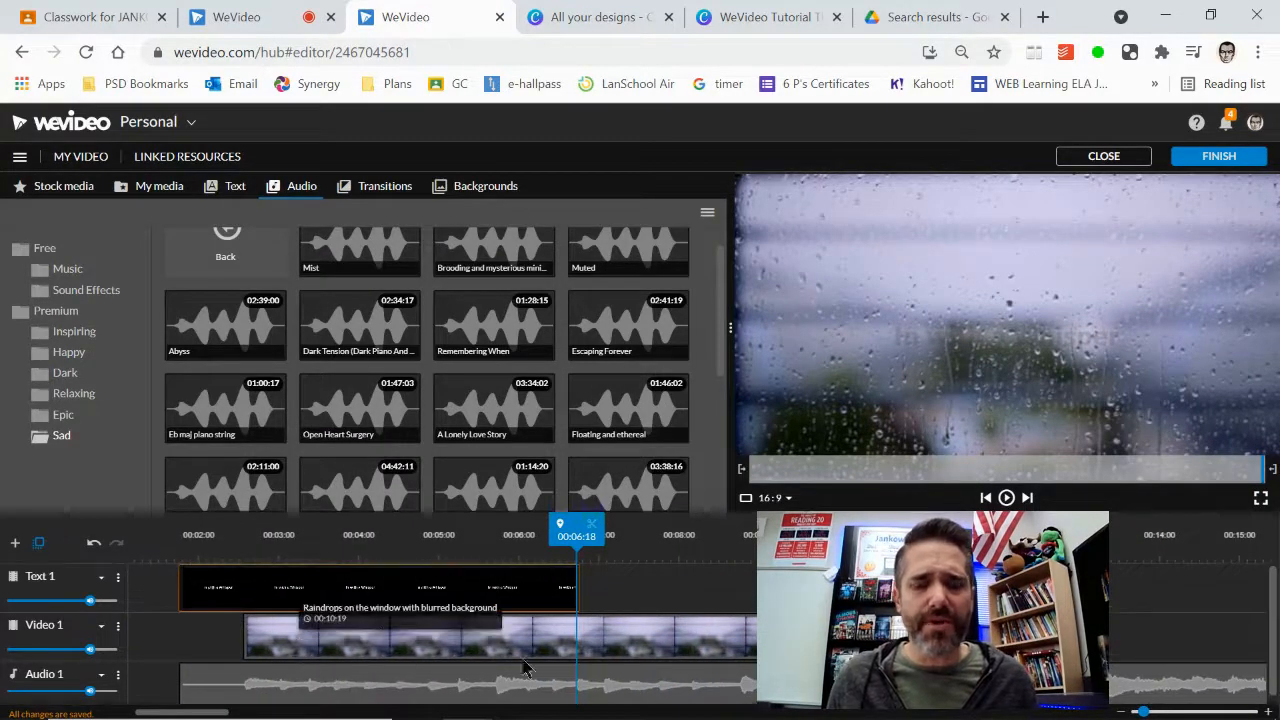
left_click(14, 546)
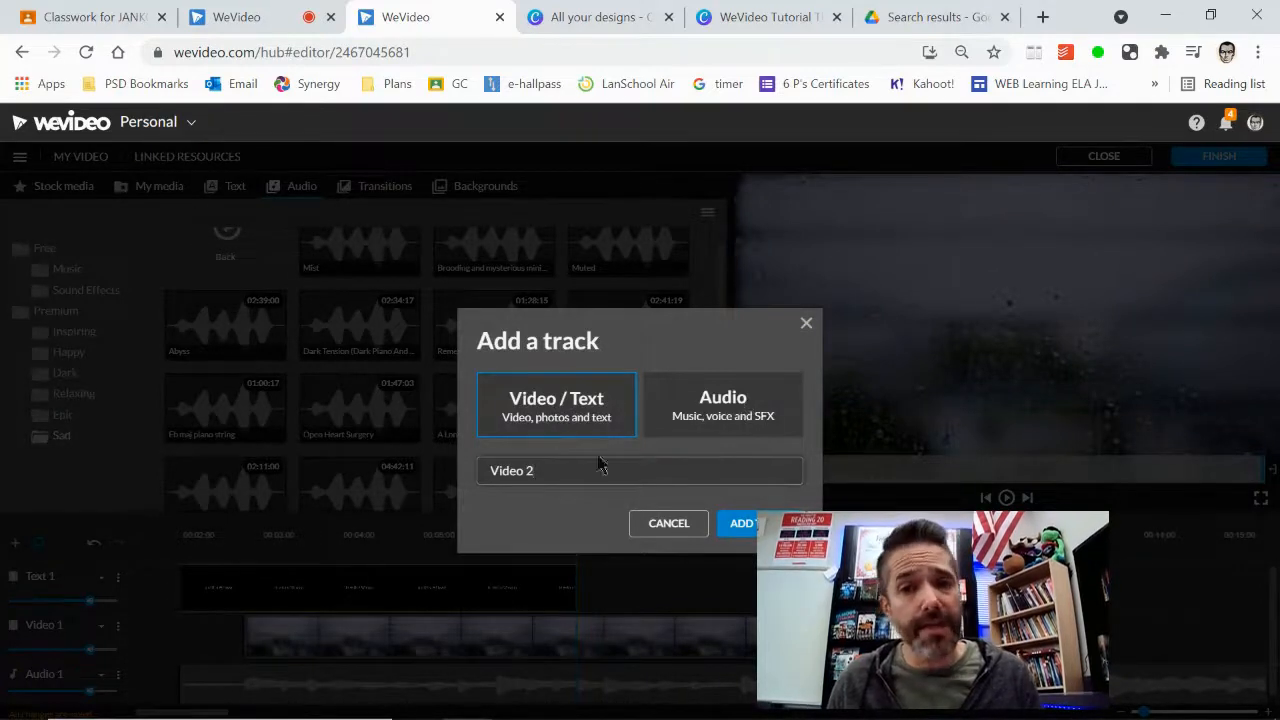
triple_click(531, 472)
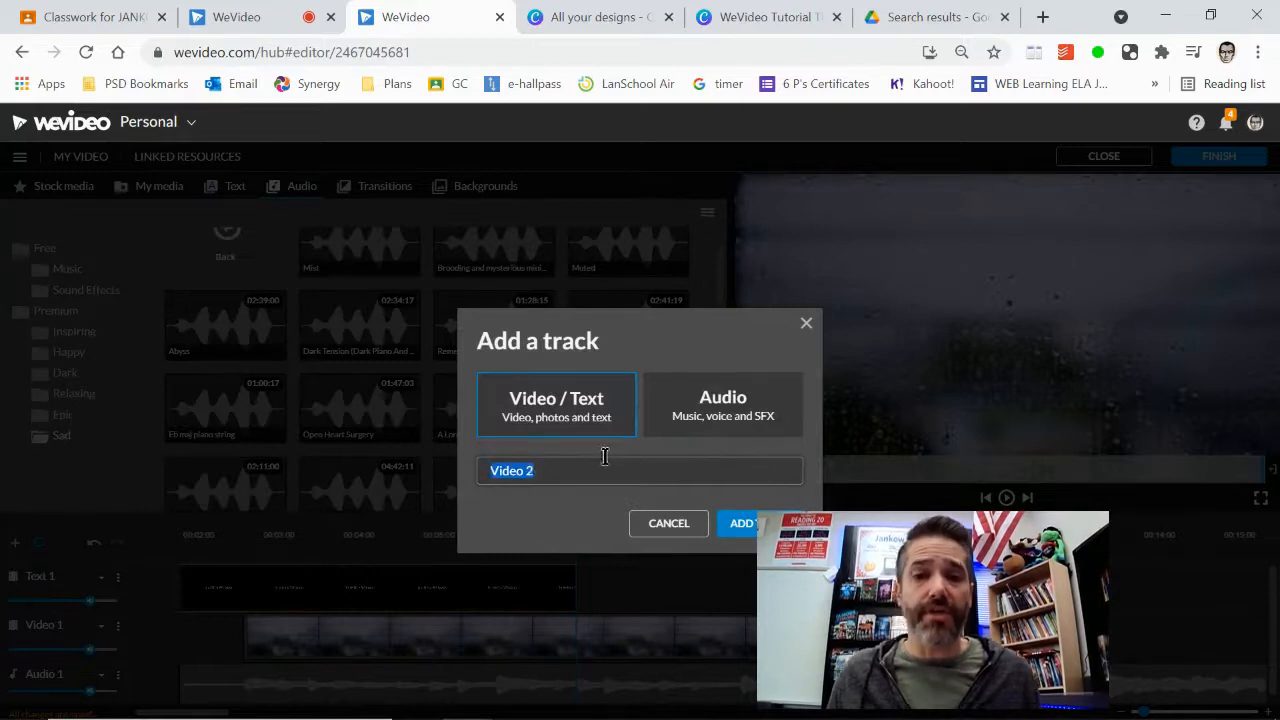
type("Raindrops")
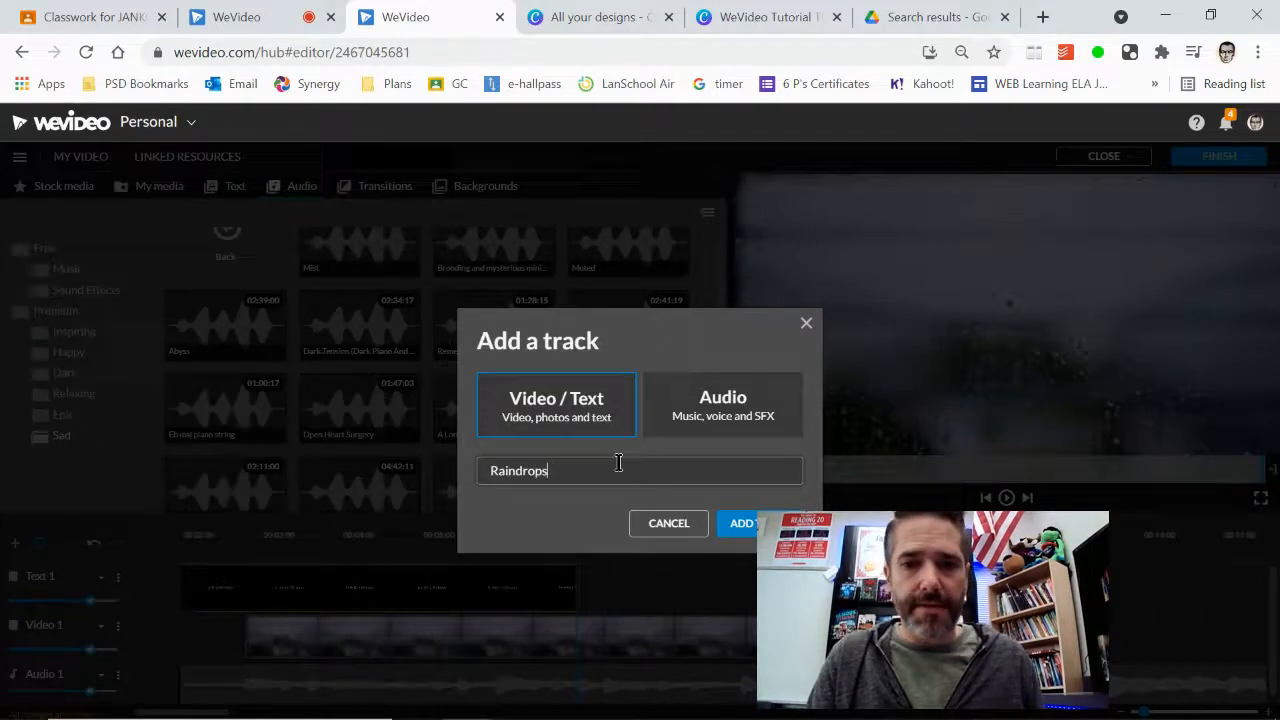
key("Return")
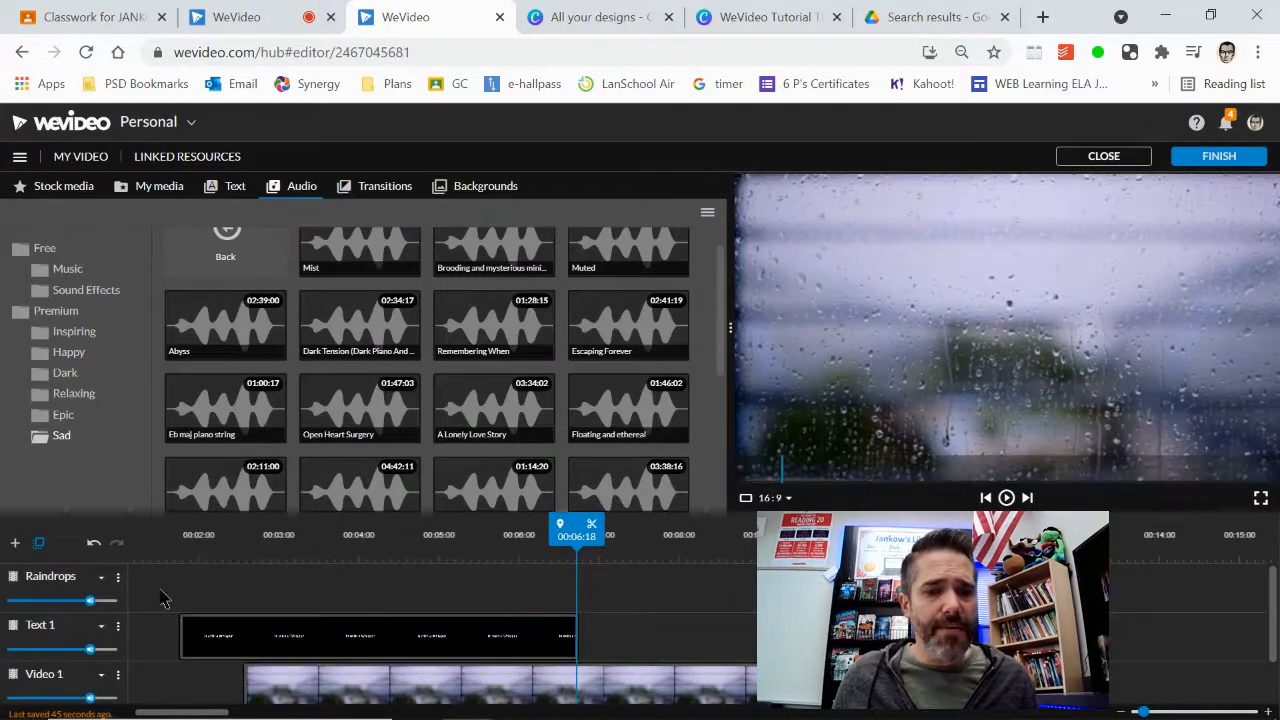
- Move the raindrops clip from Video 1 to the Raindrops track above the title, and play the edit from about 00:01:15
scroll(181, 375, "up", 1)
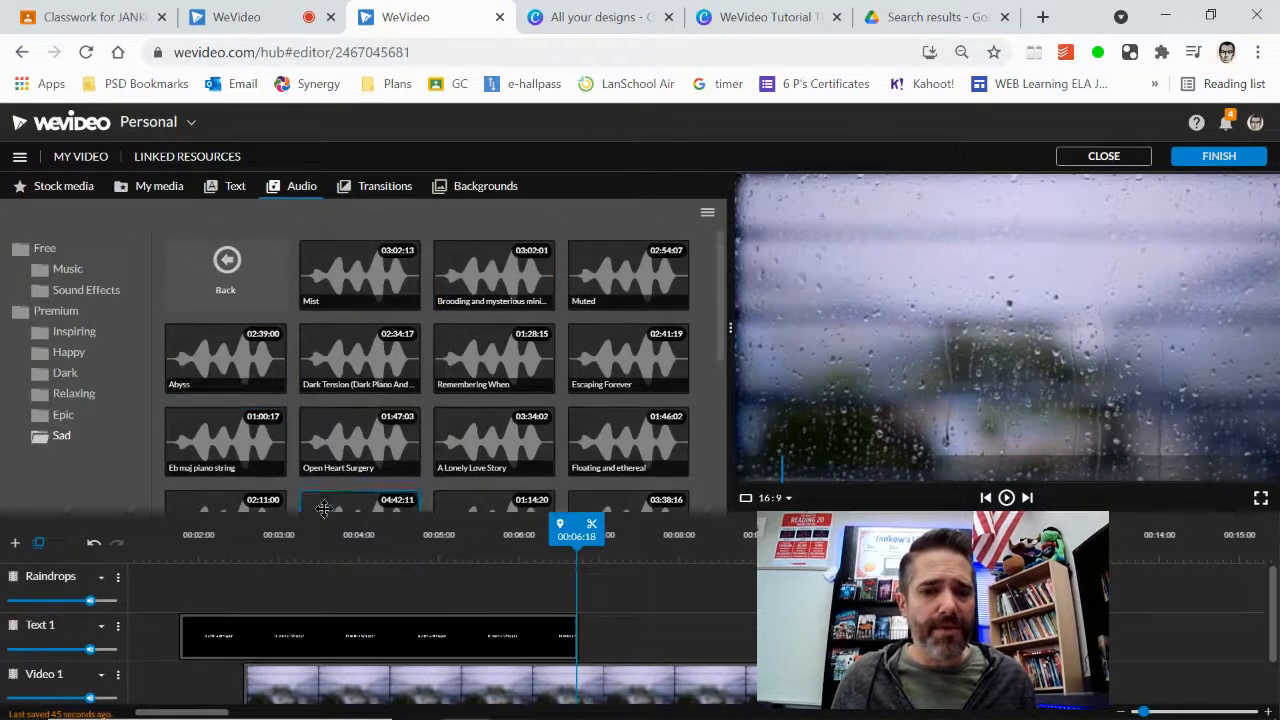
left_click_drag(380, 685, 368, 590)
left_click_drag(242, 530, 175, 525)
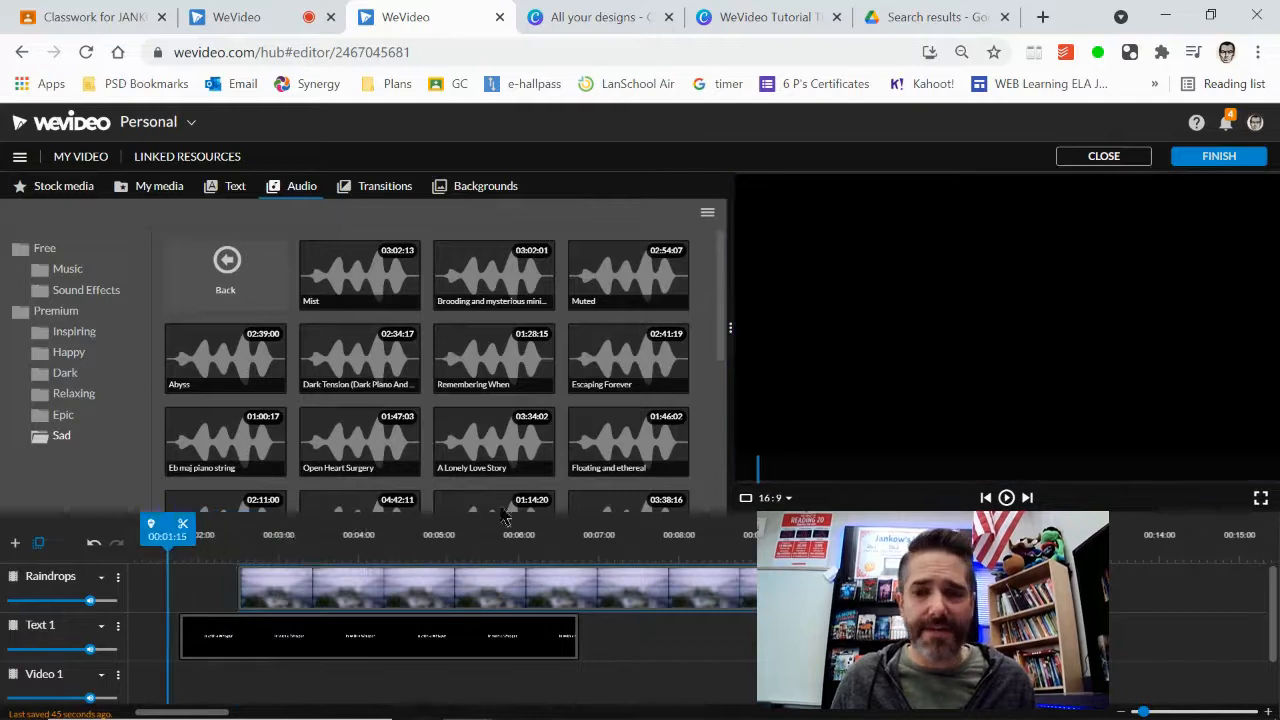
left_click(1007, 498)
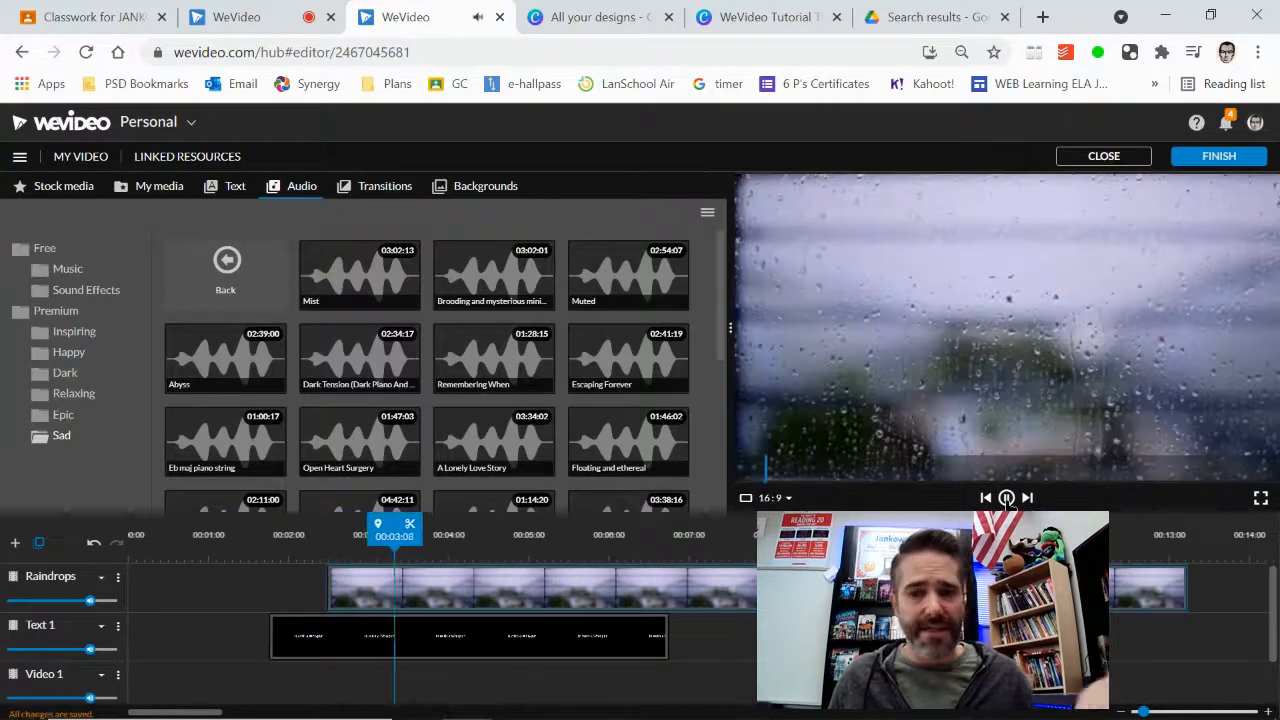
left_click(1007, 498)
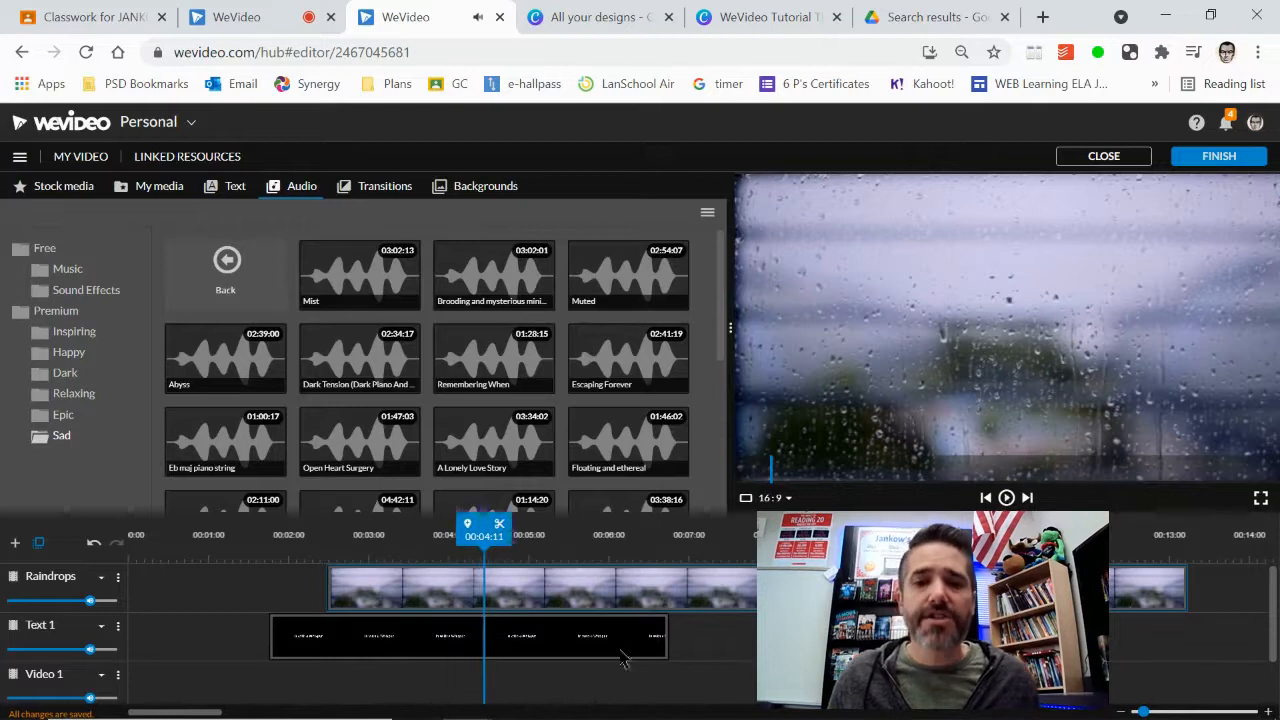
- Move the raindrops clip back to Video 1 beneath the title, starting at about 00:02:11
scroll(705, 652, "down", 2)
scroll(708, 655, "up", 2)
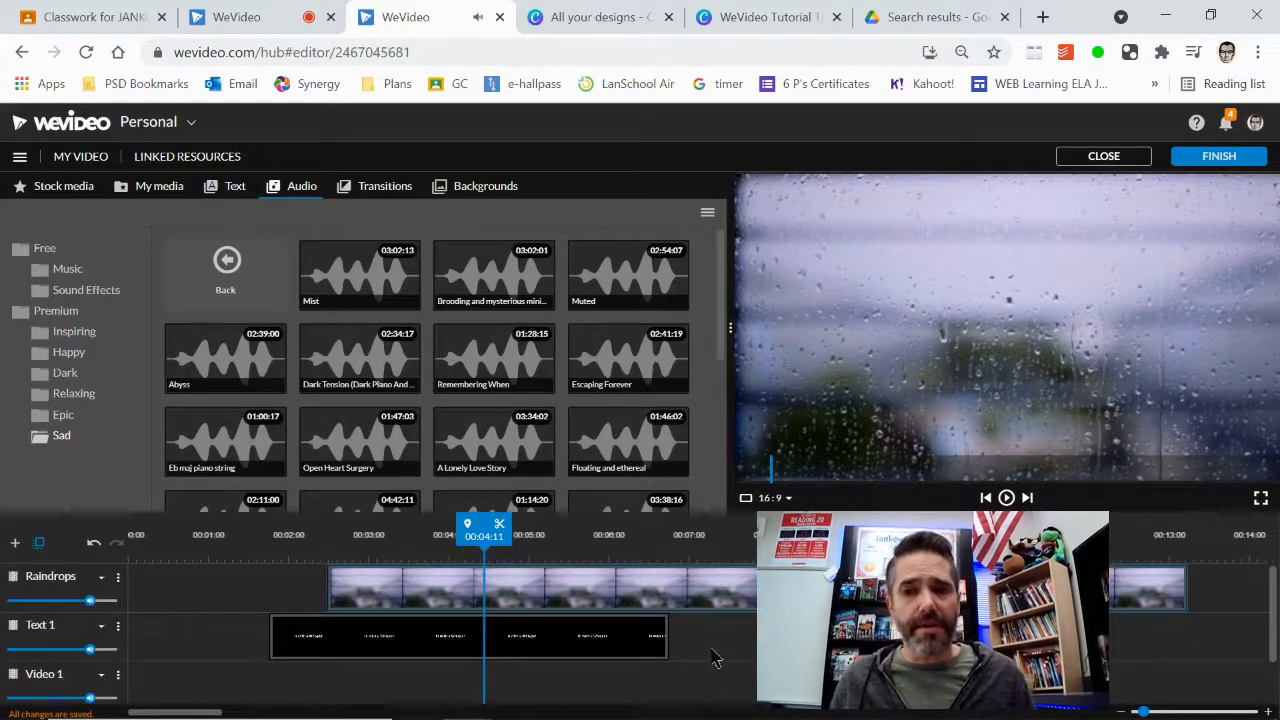
left_click_drag(705, 590, 694, 674)
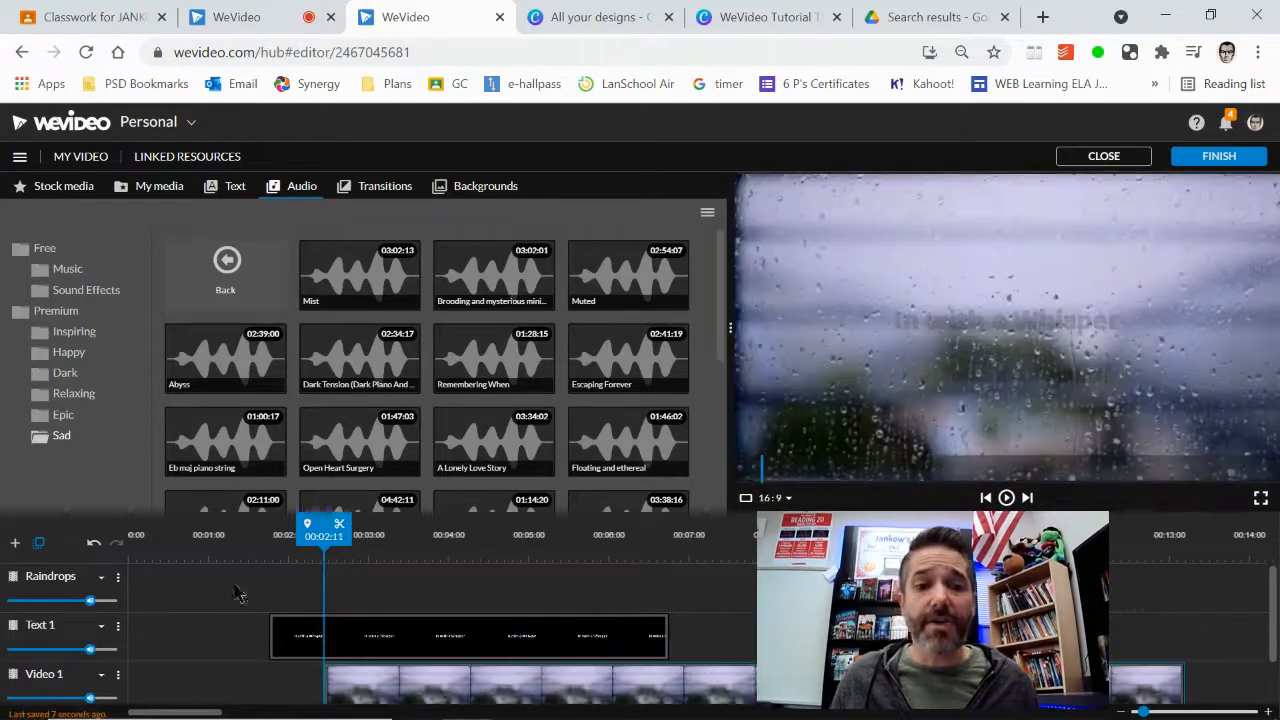
- Add a new Audio track named "Sound FX"
scroll(229, 606, "down", 2)
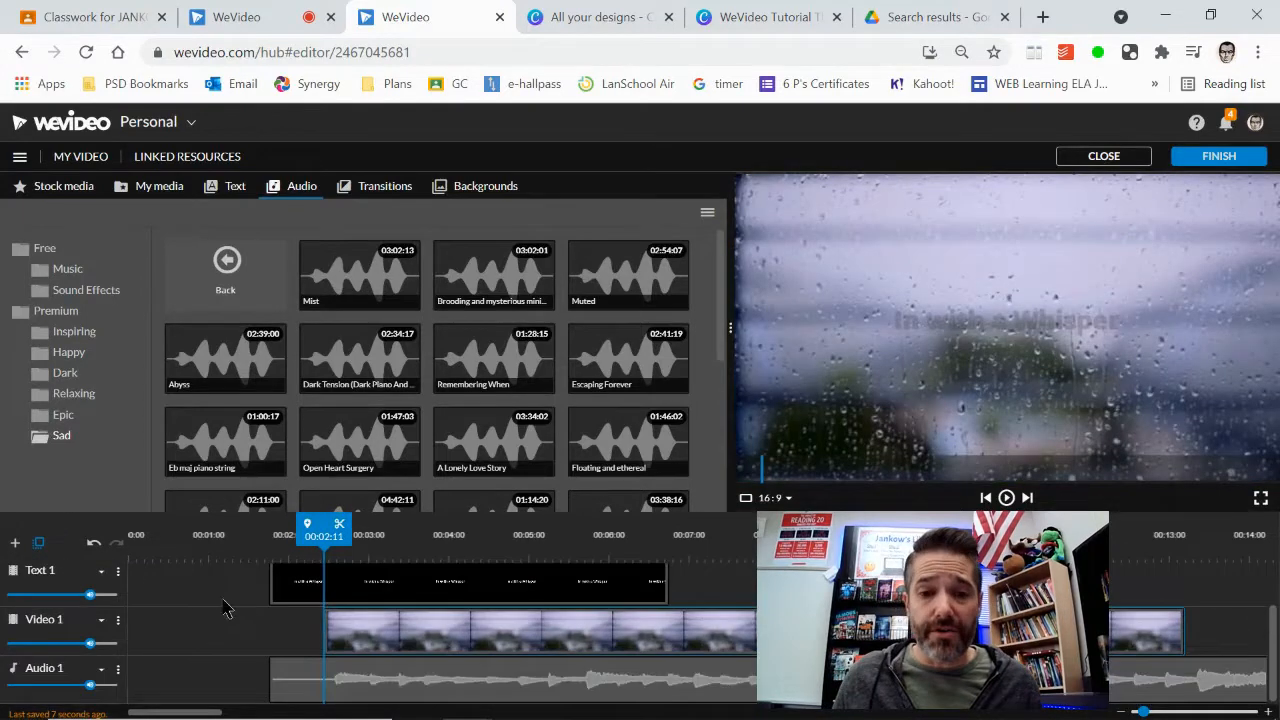
left_click(16, 545)
left_click(727, 407)
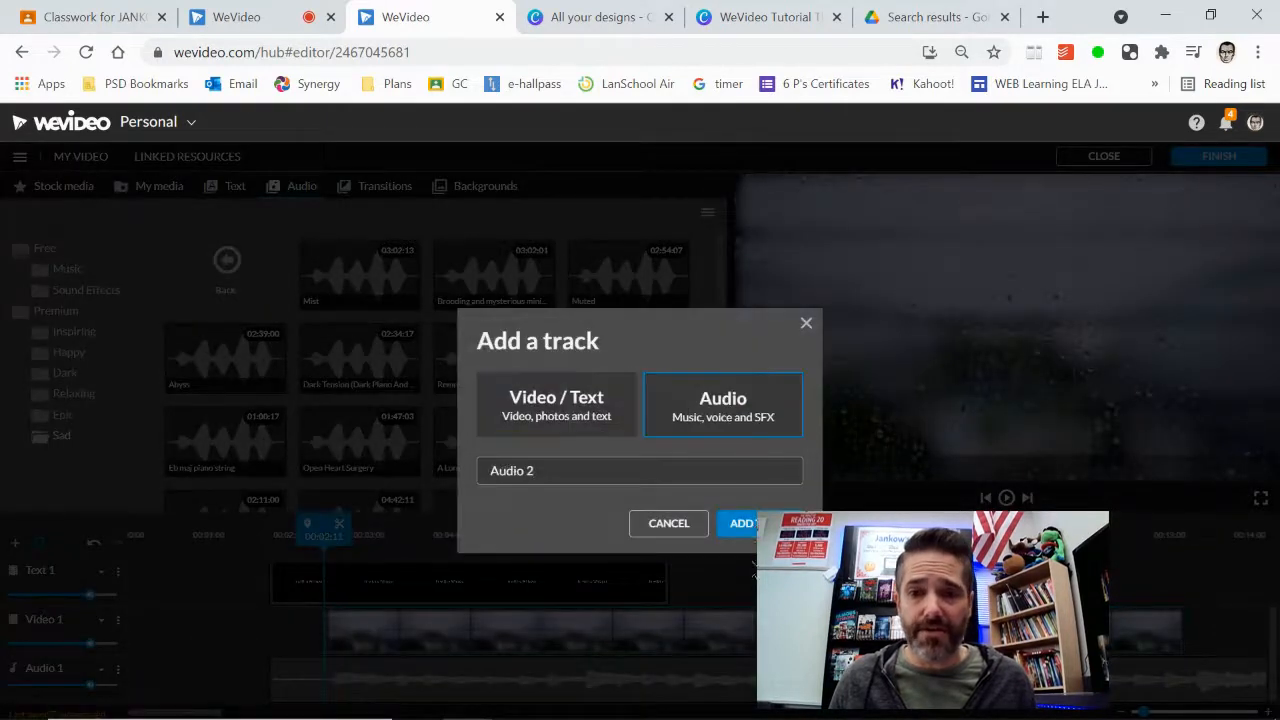
double_click(751, 469)
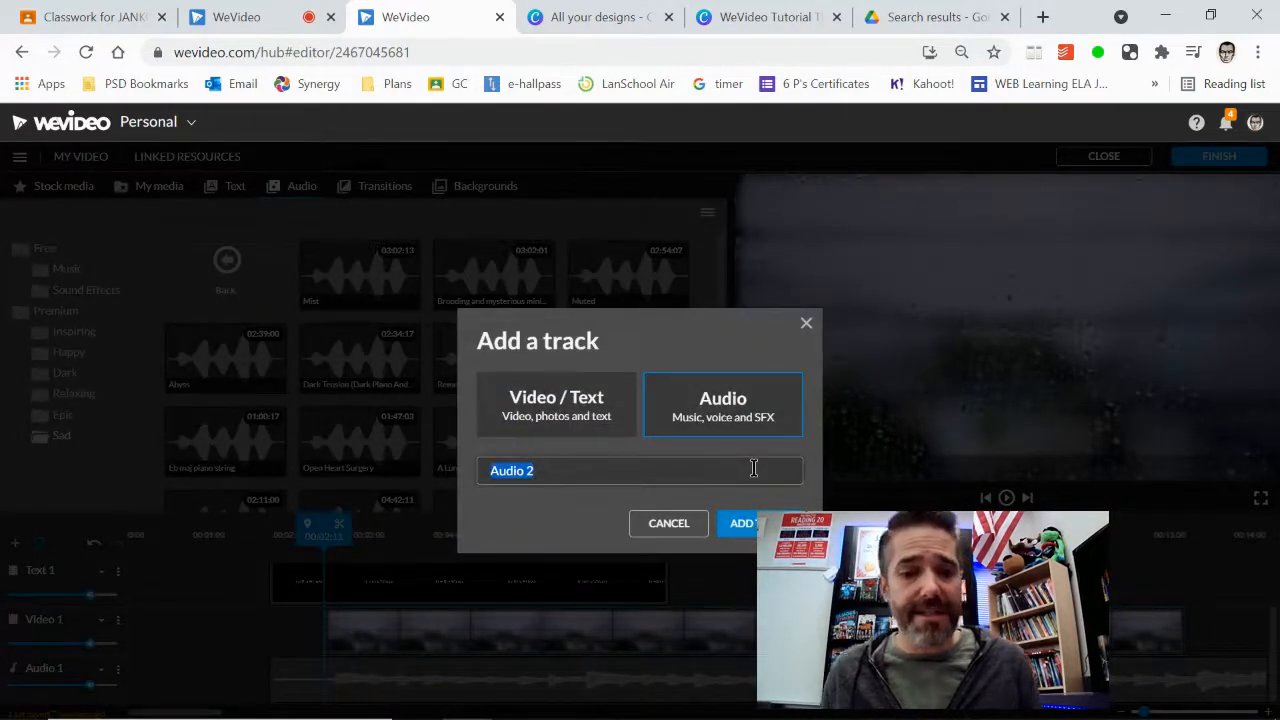
type("Sound FX")
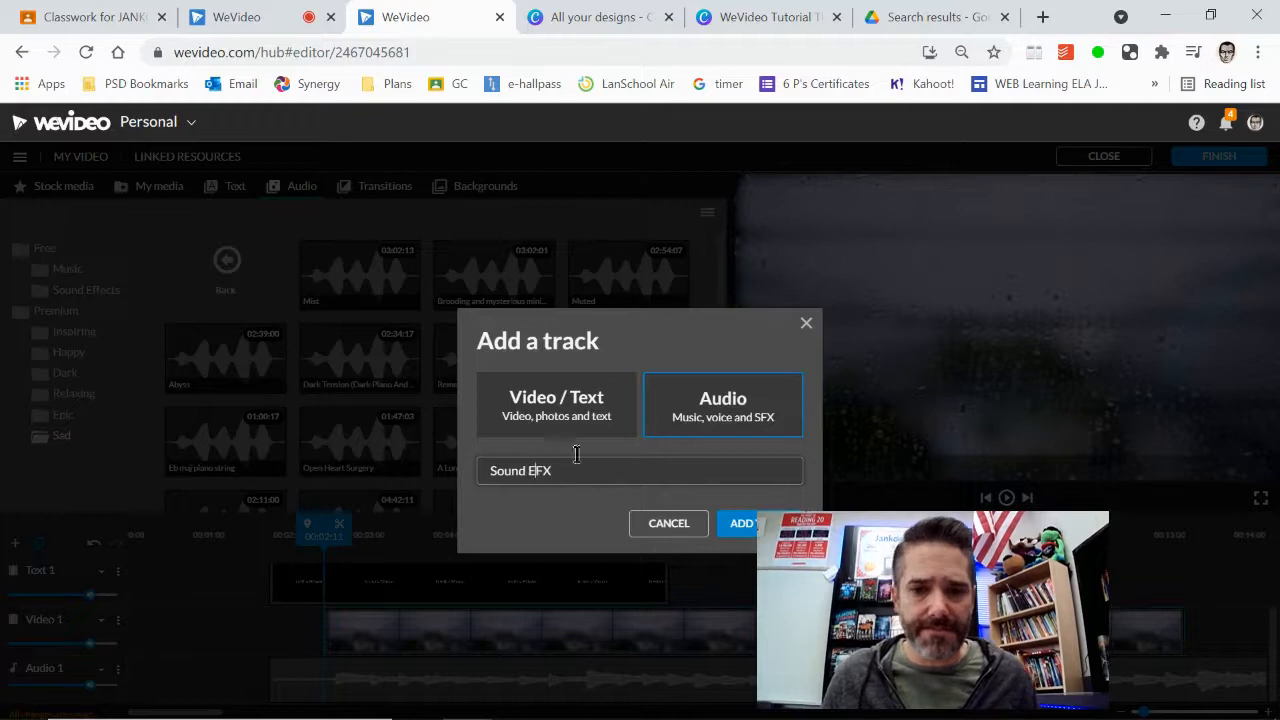
left_click(733, 523)
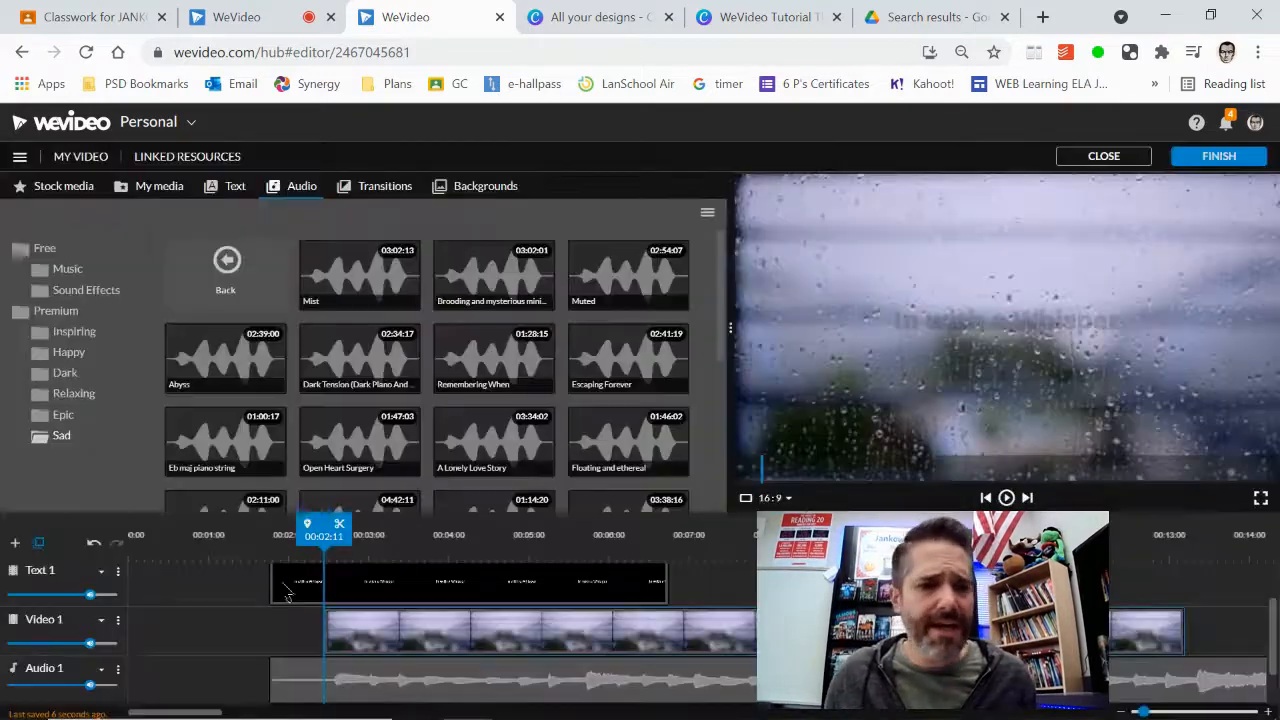
- Browse the free Sound Effects categories in the audio library
scroll(148, 631, "down", 1)
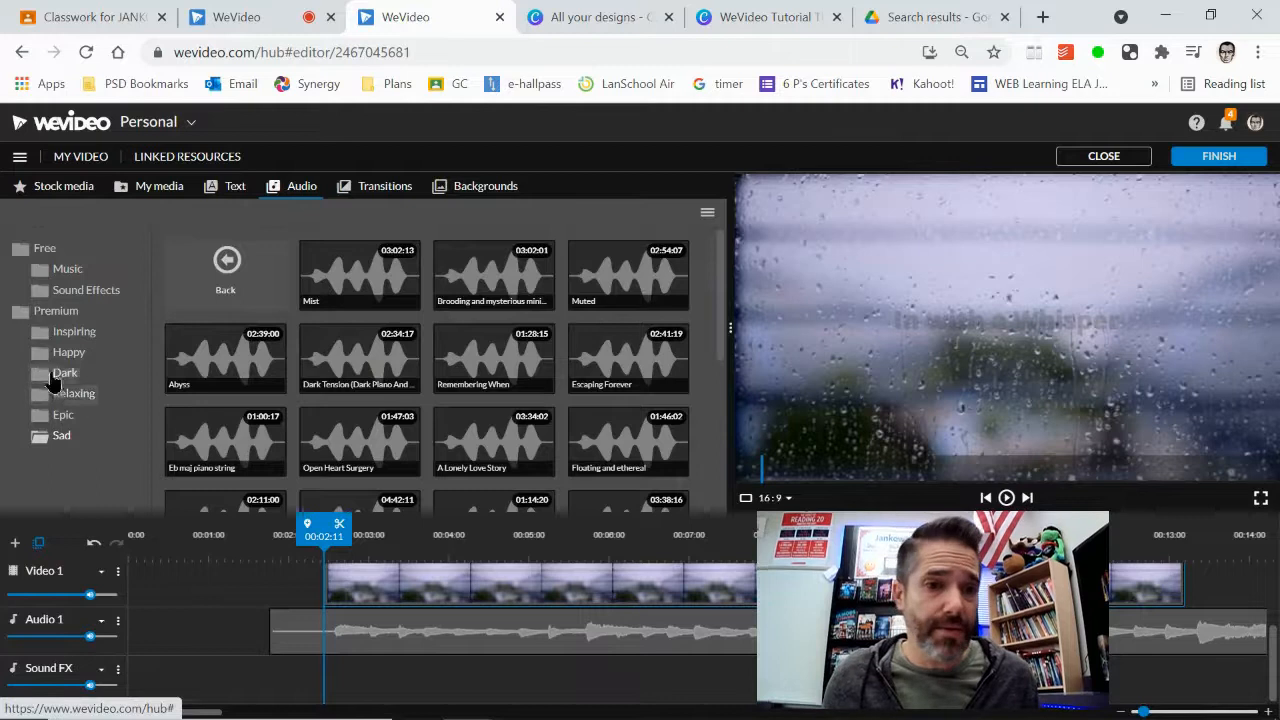
left_click(86, 289)
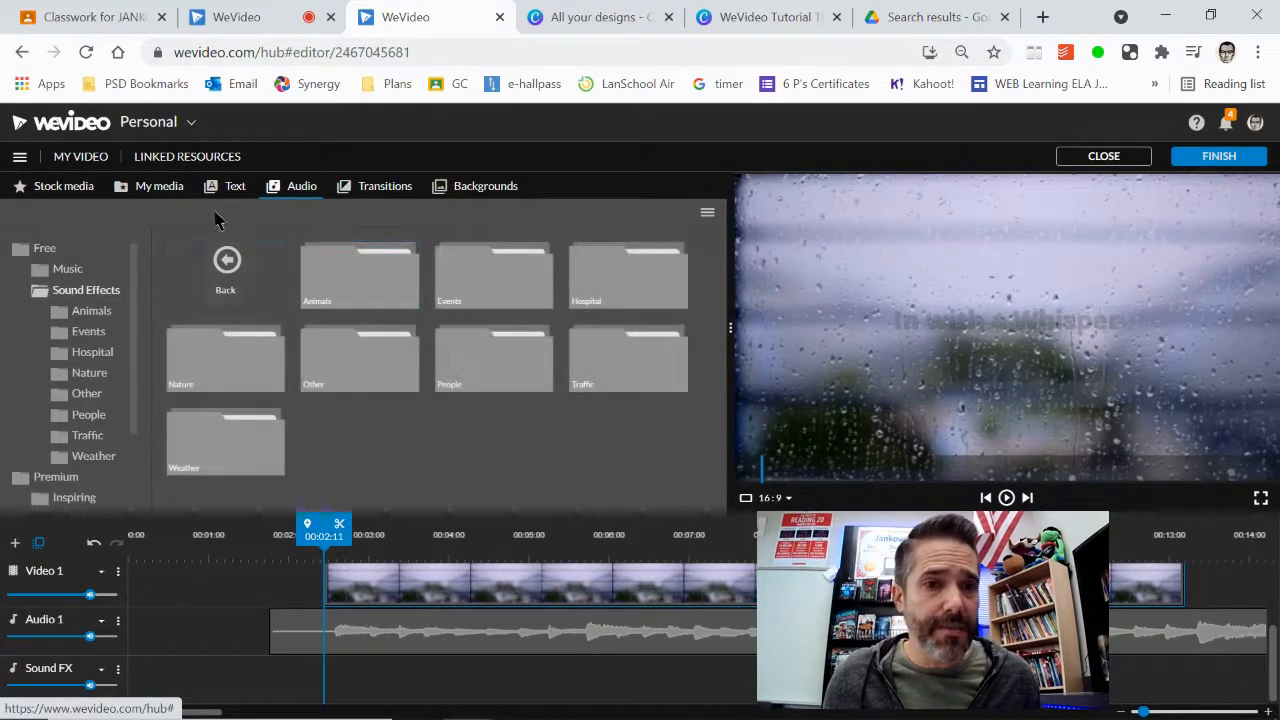
- Limit the stock media search to sound effects only, excluding video, photos, graphics, motion graphics, music and audio loops
left_click(75, 189)
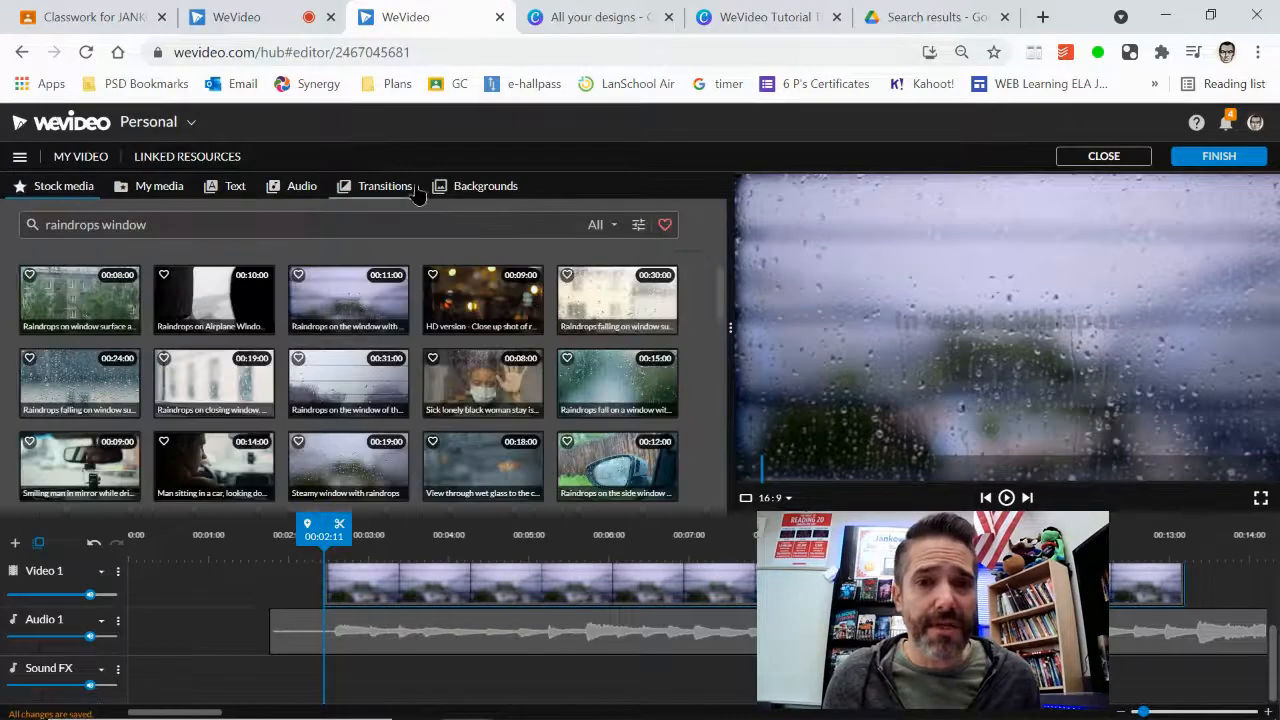
left_click(636, 226)
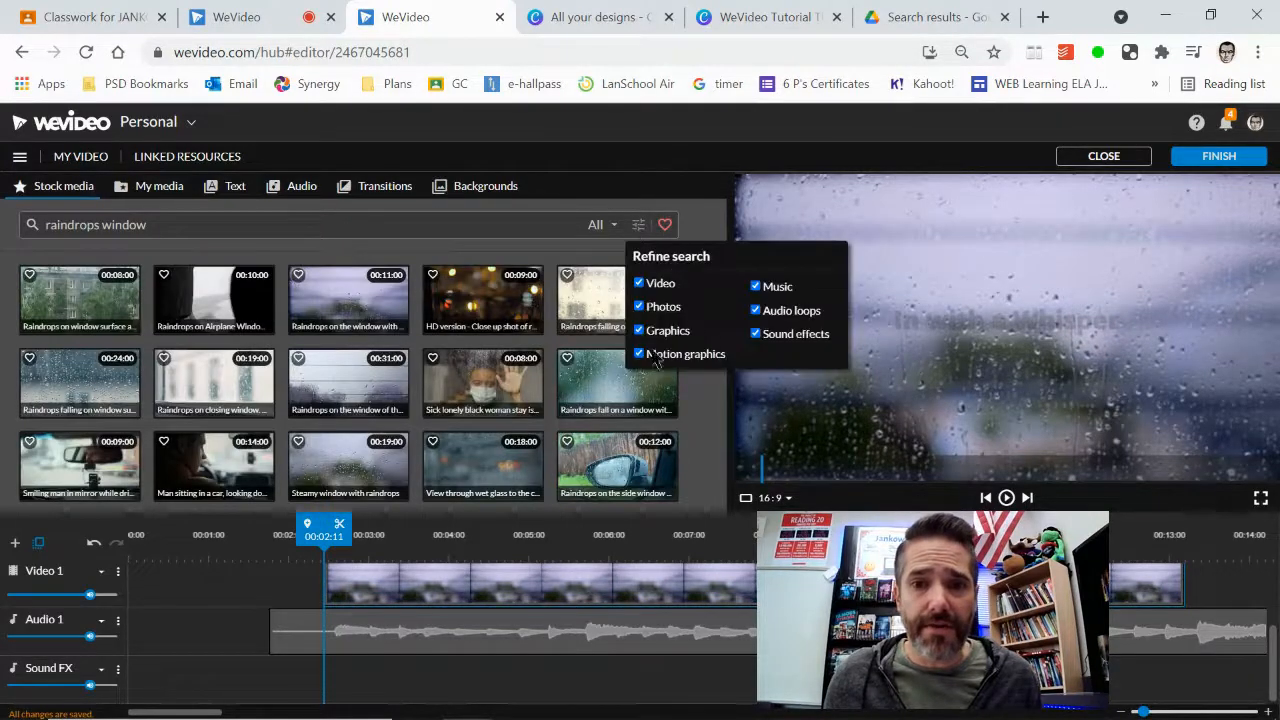
left_click(640, 285)
left_click(640, 307)
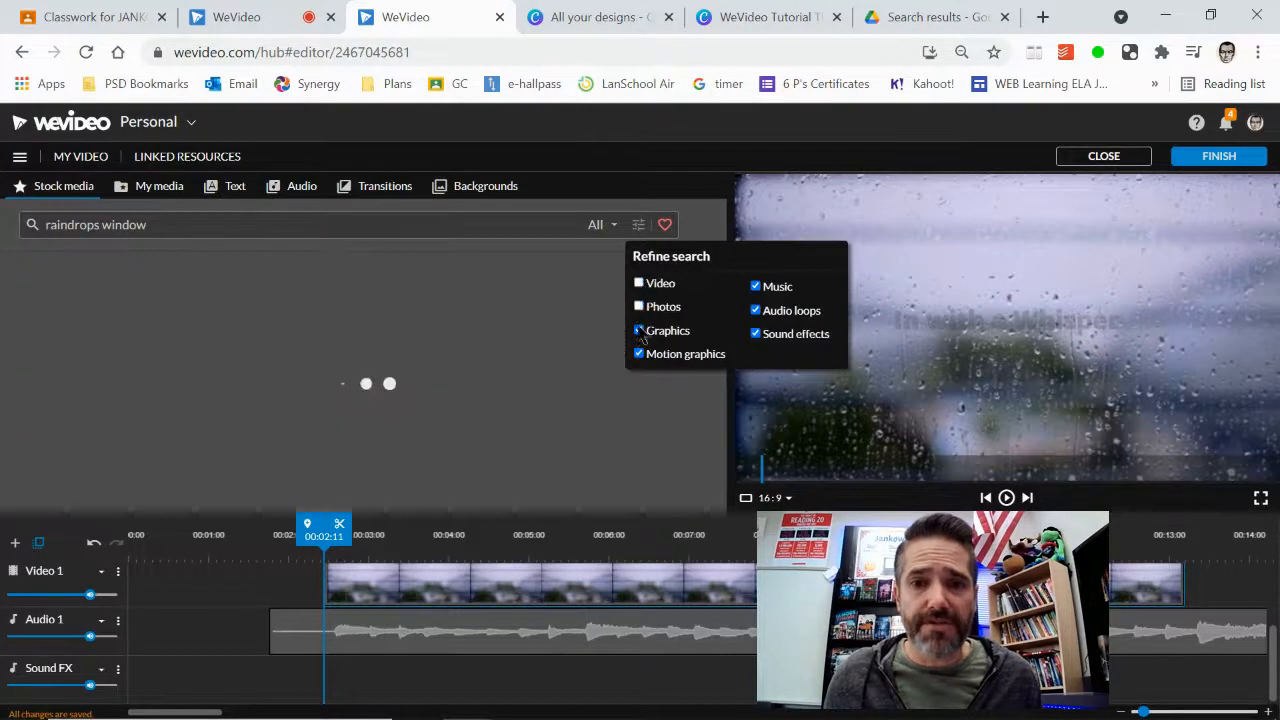
left_click(640, 355)
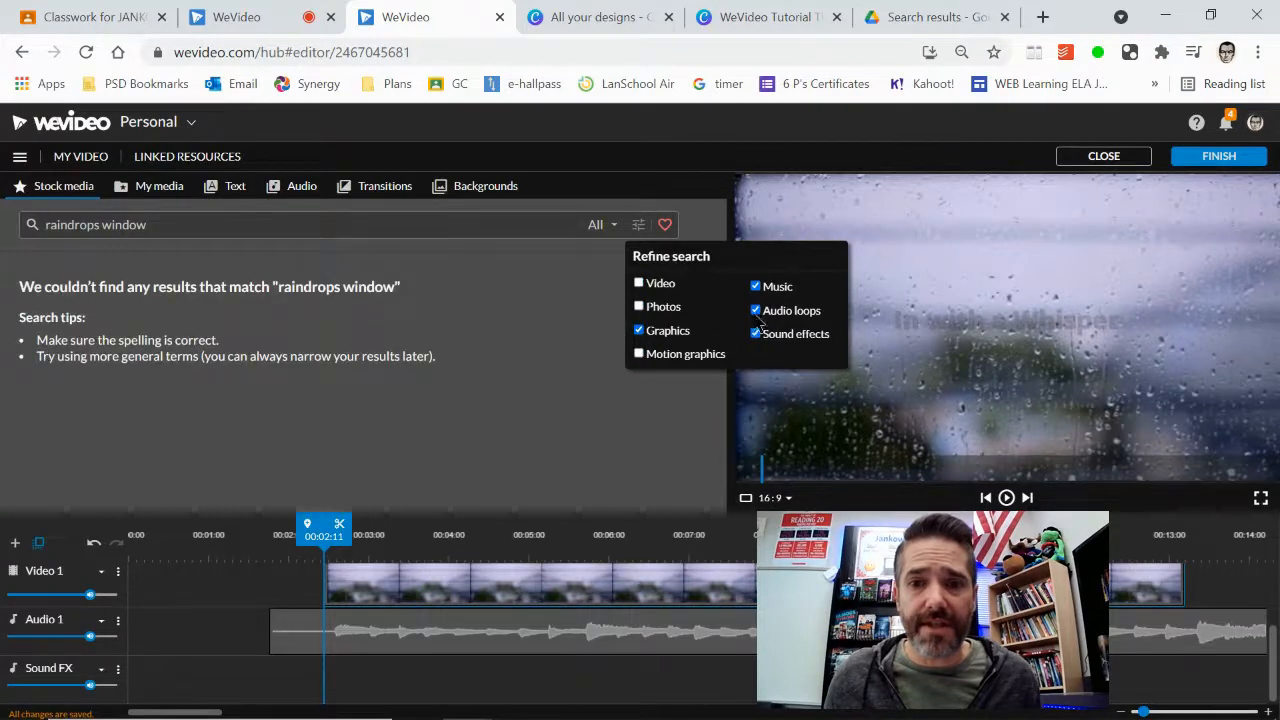
left_click(755, 286)
left_click(639, 330)
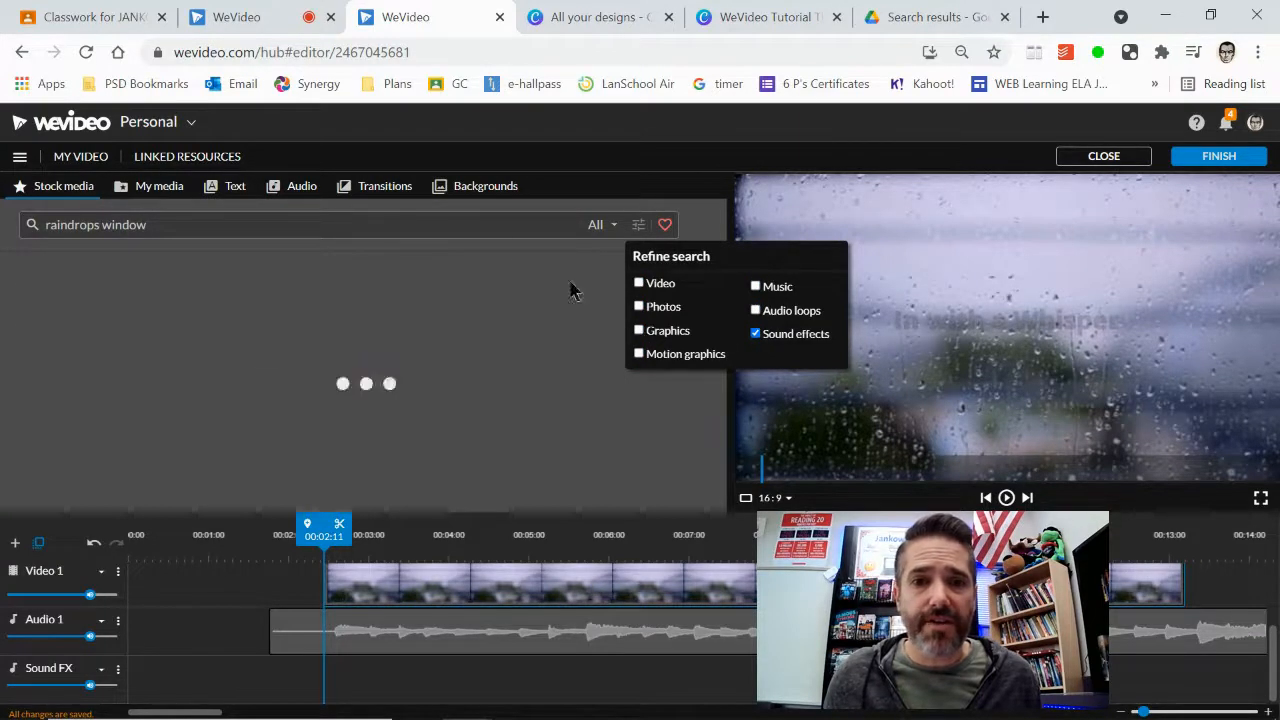
- Search the stock sound effects for "rain"
left_click(483, 225)
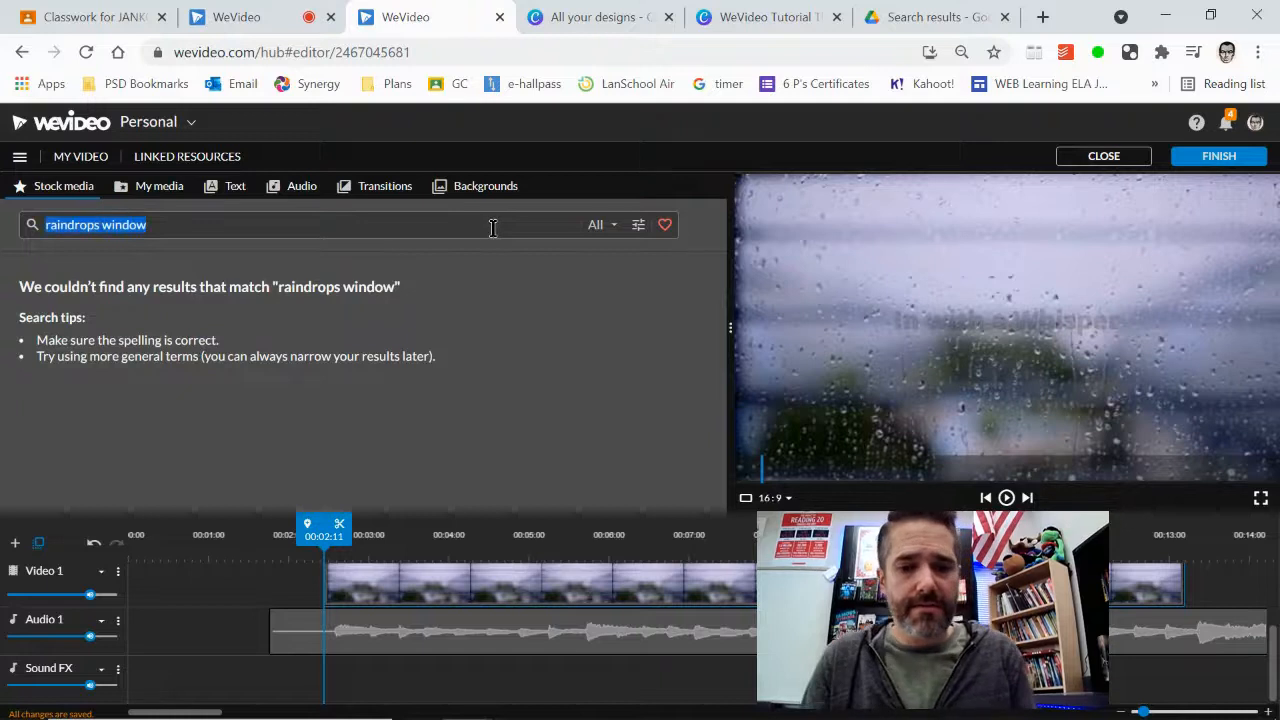
type("rain")
key("Return")
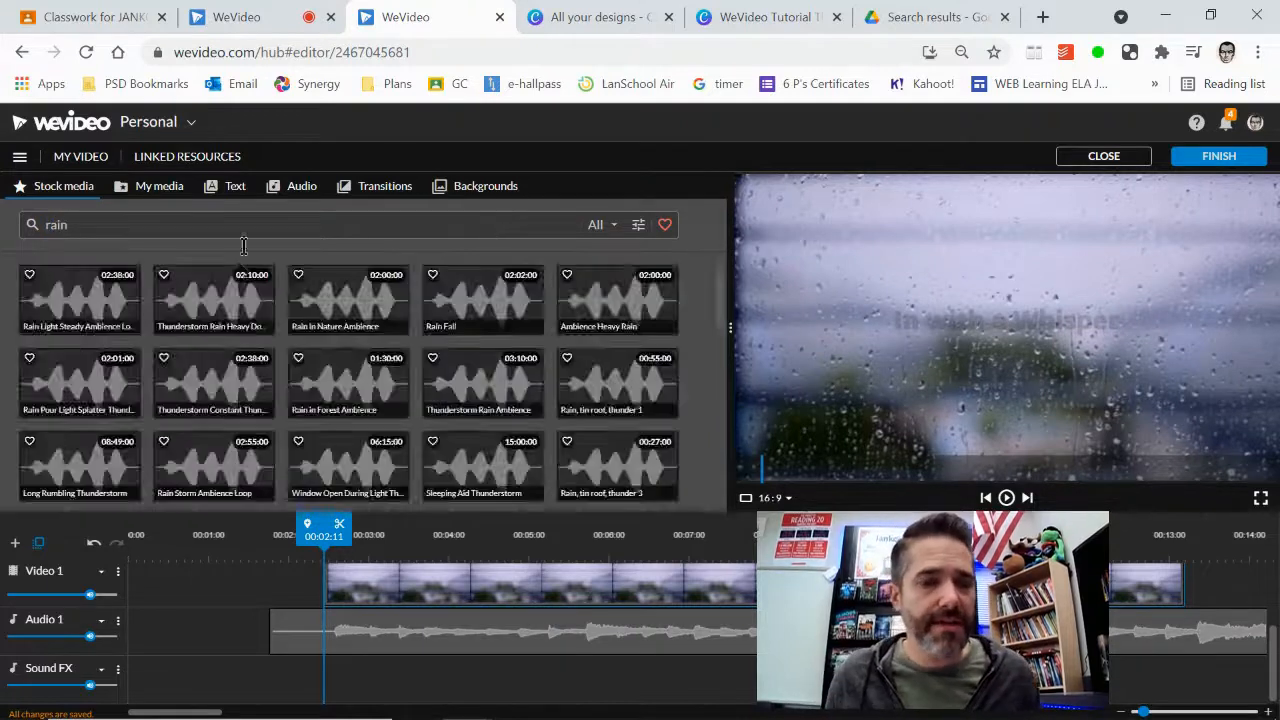
- Preview the first light steady rain sound, and place a rain sound effect on the Sound FX track starting at about 00:02:11
left_click(85, 318)
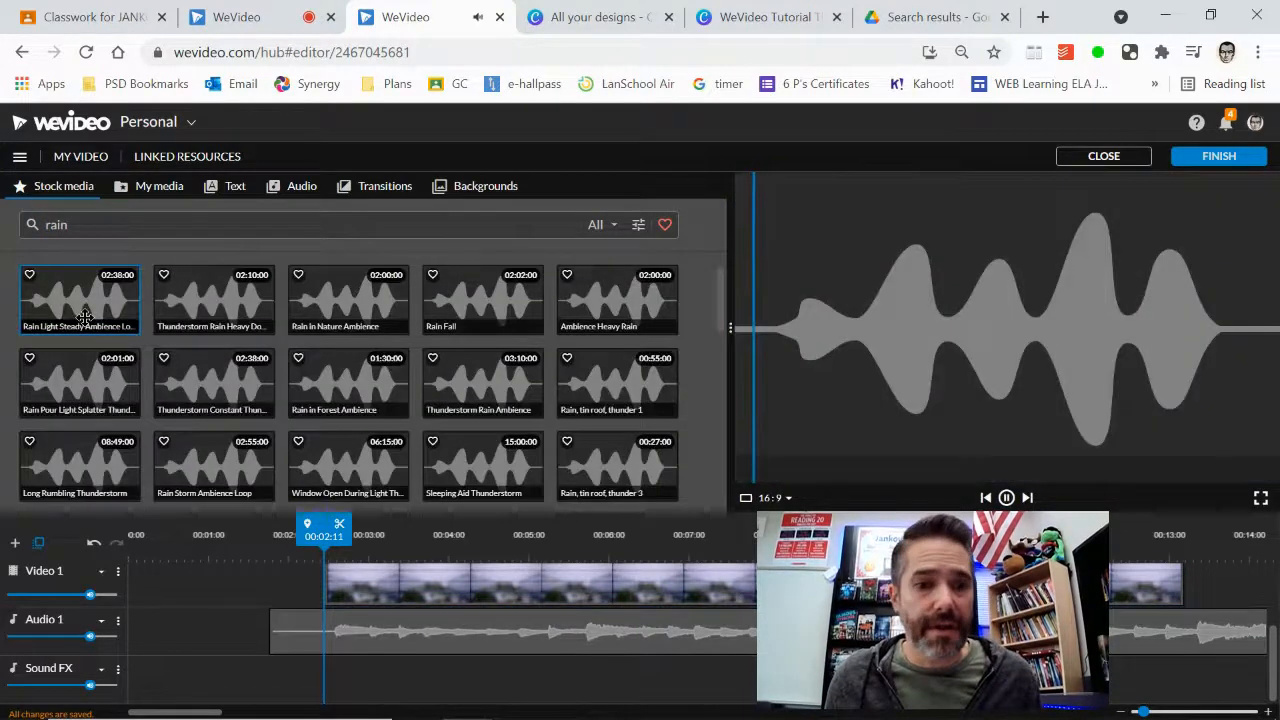
scroll(85, 318, "down", 1)
left_click(1006, 500)
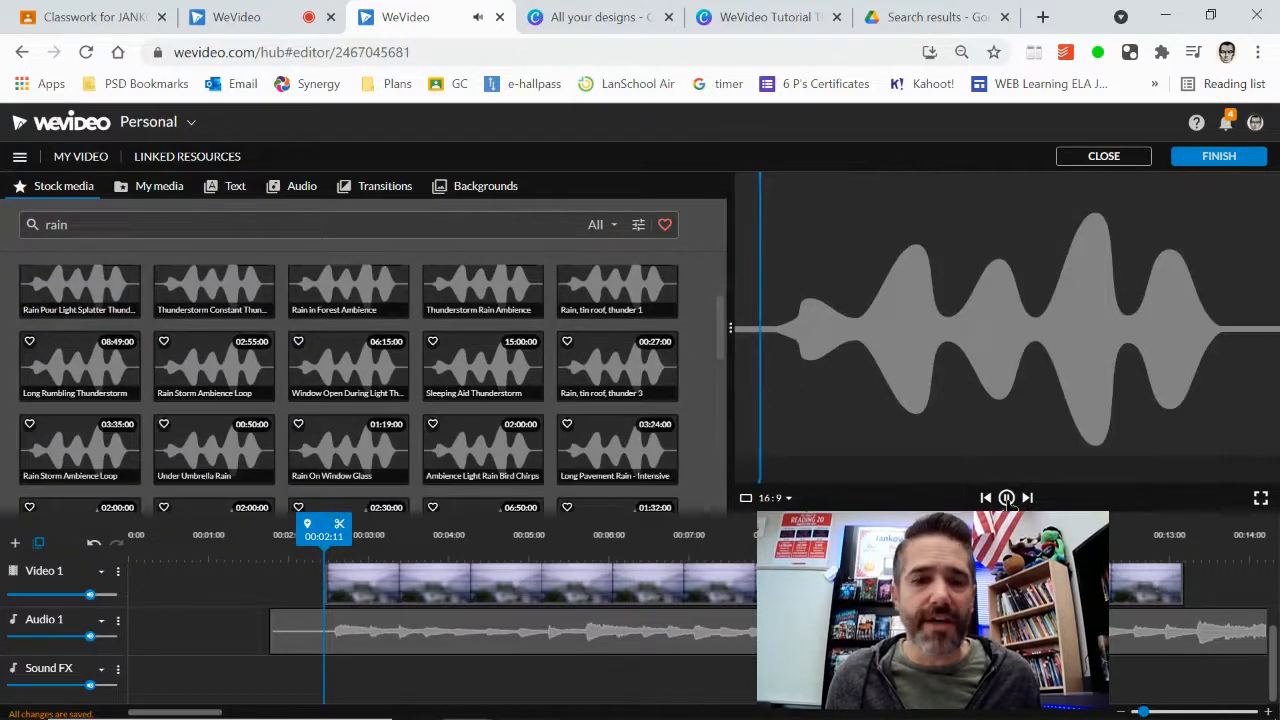
scroll(178, 487, "up", 1)
left_click_drag(178, 487, 344, 676)
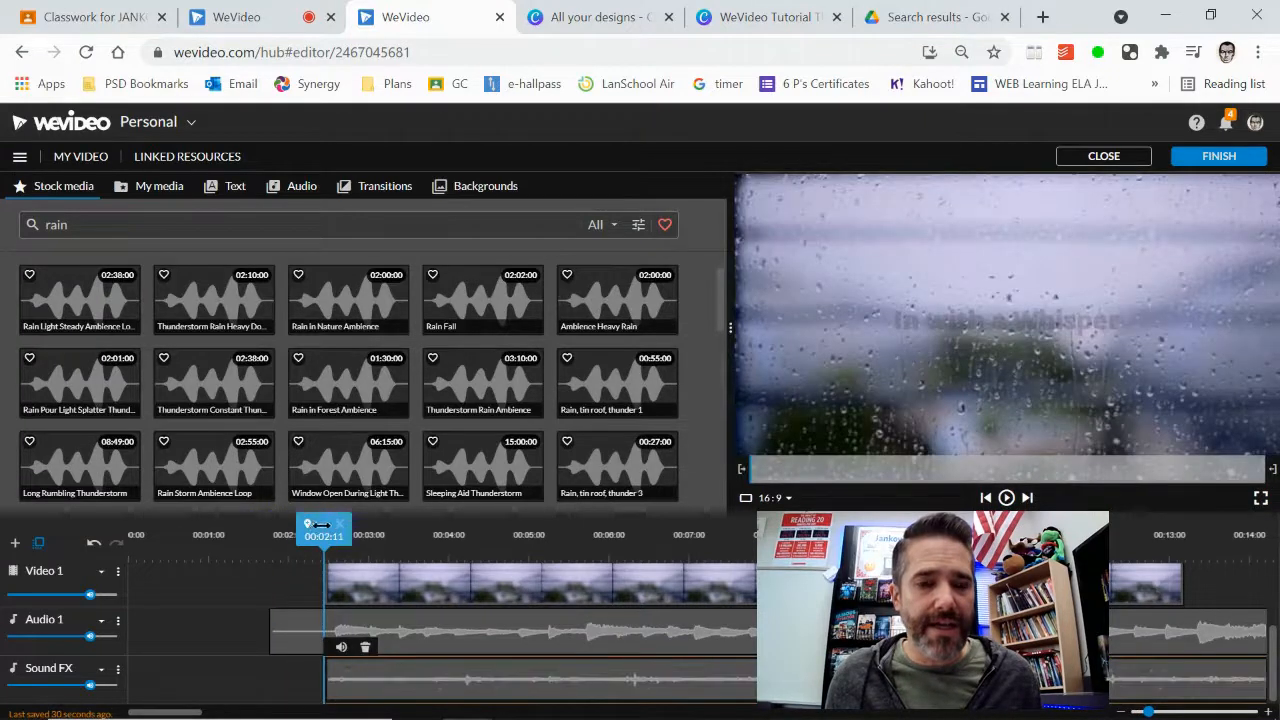
- Play the layered edit from about 00:01:17 to 00:06:05 to check the rain sound with the title, footage and music
left_click_drag(322, 530, 266, 530)
scroll(530, 609, "up", 2)
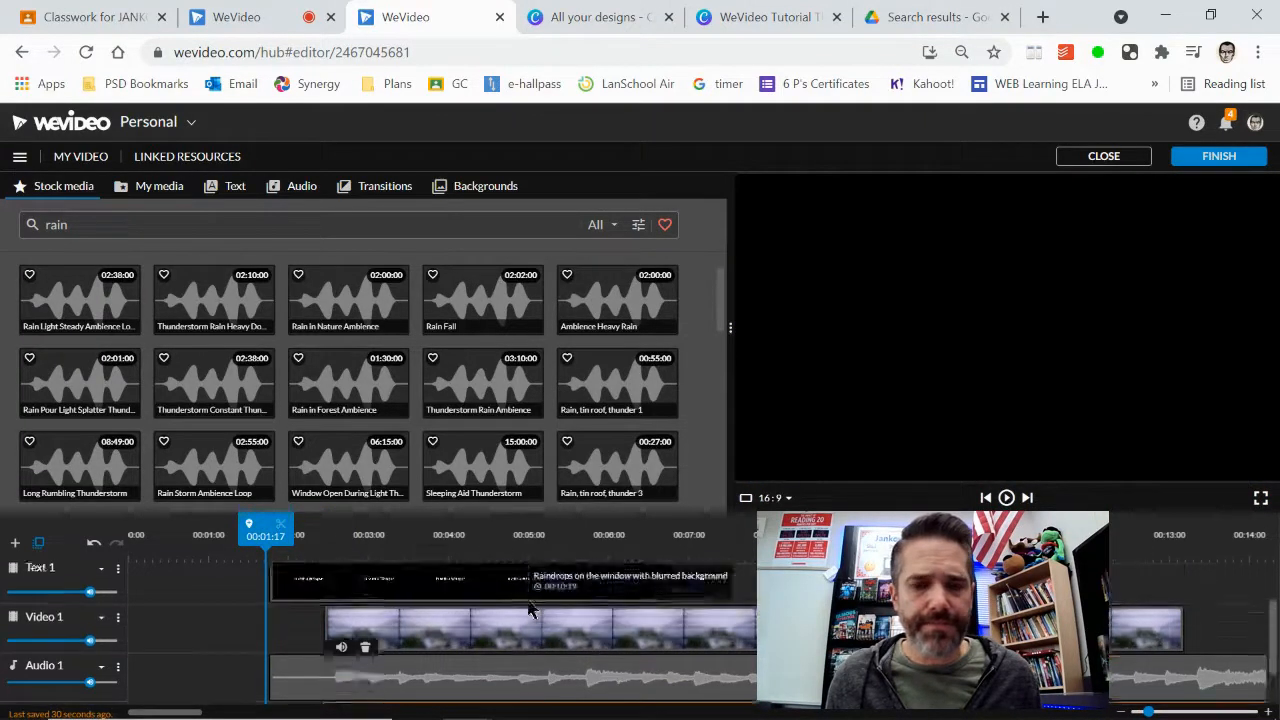
scroll(626, 614, "down", 1)
left_click(1008, 498)
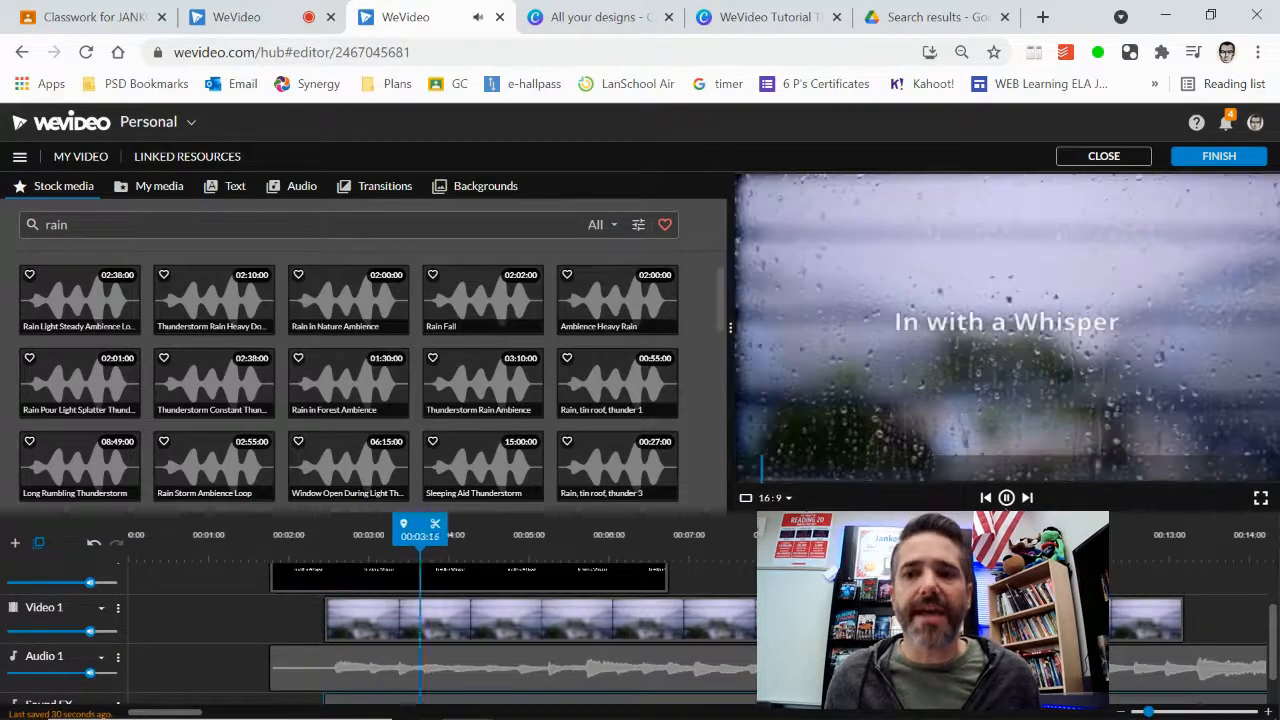
left_click(1007, 498)
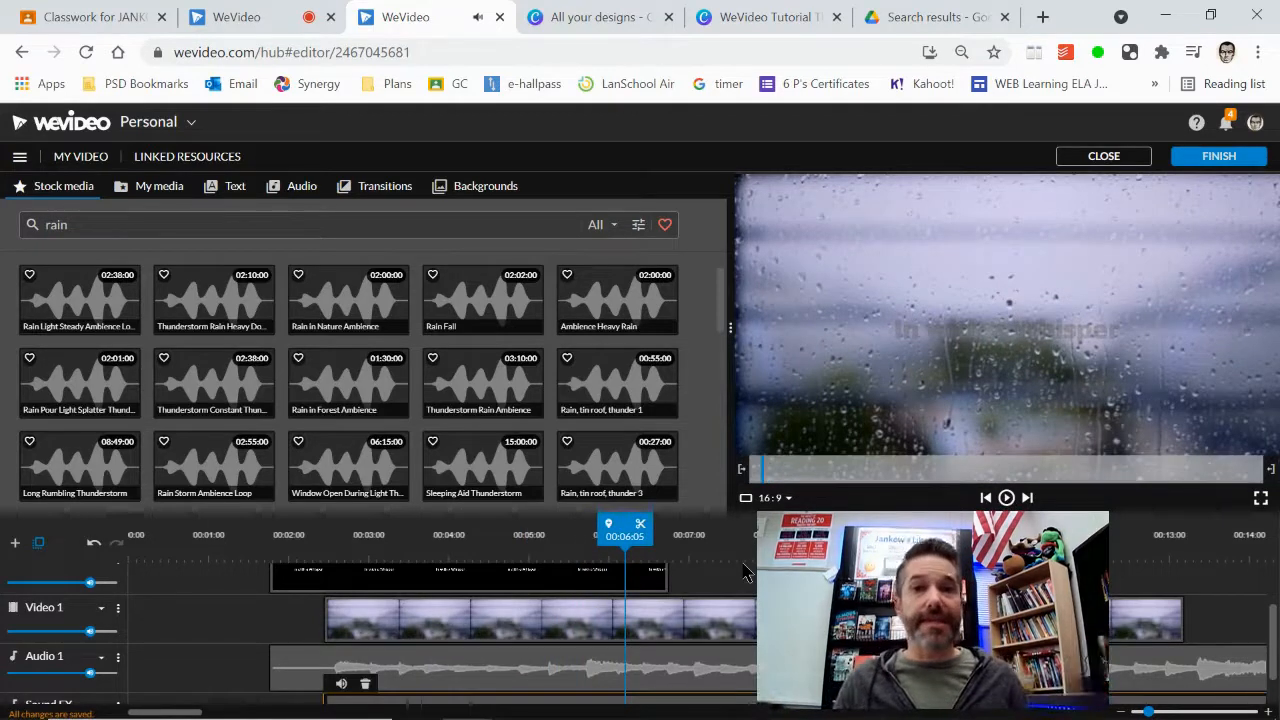